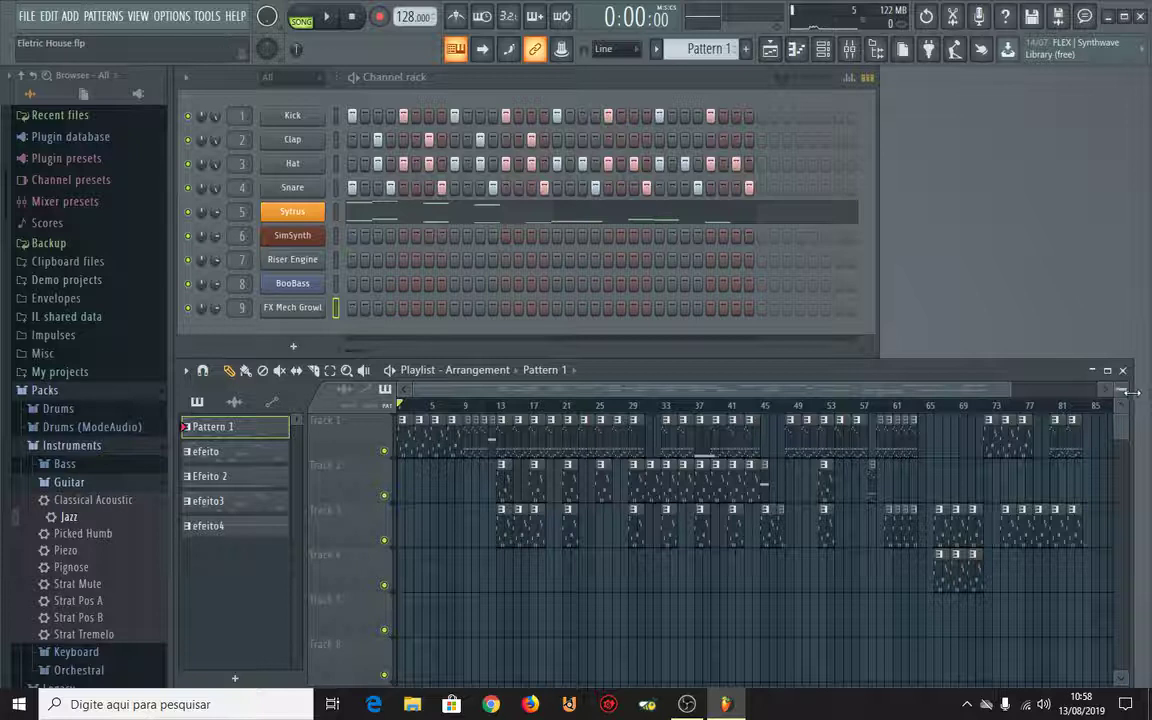
Narrow the Playlist window to match the width of the Channel rack.
{"action": "left_click_drag", "start_coordinate": [1133, 393], "coordinate": [876, 402]}
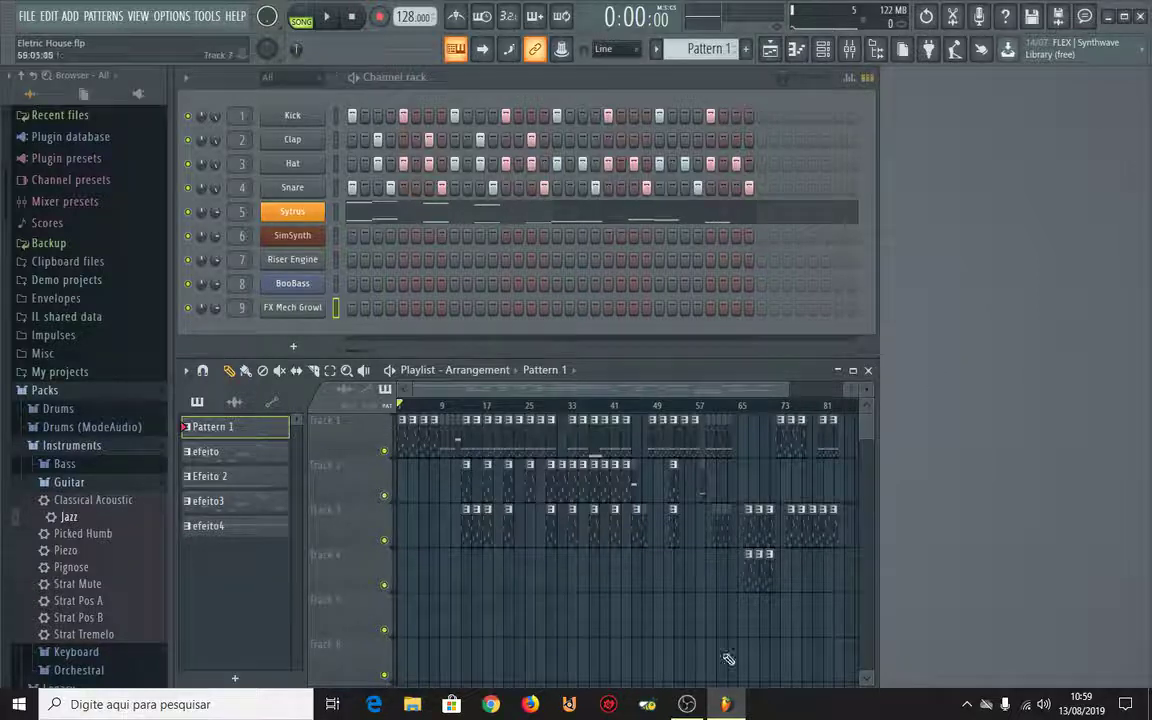
Switch to OBS and mute the Mic/Aux audio source.
{"action": "mouse_move", "coordinate": [687, 707]}
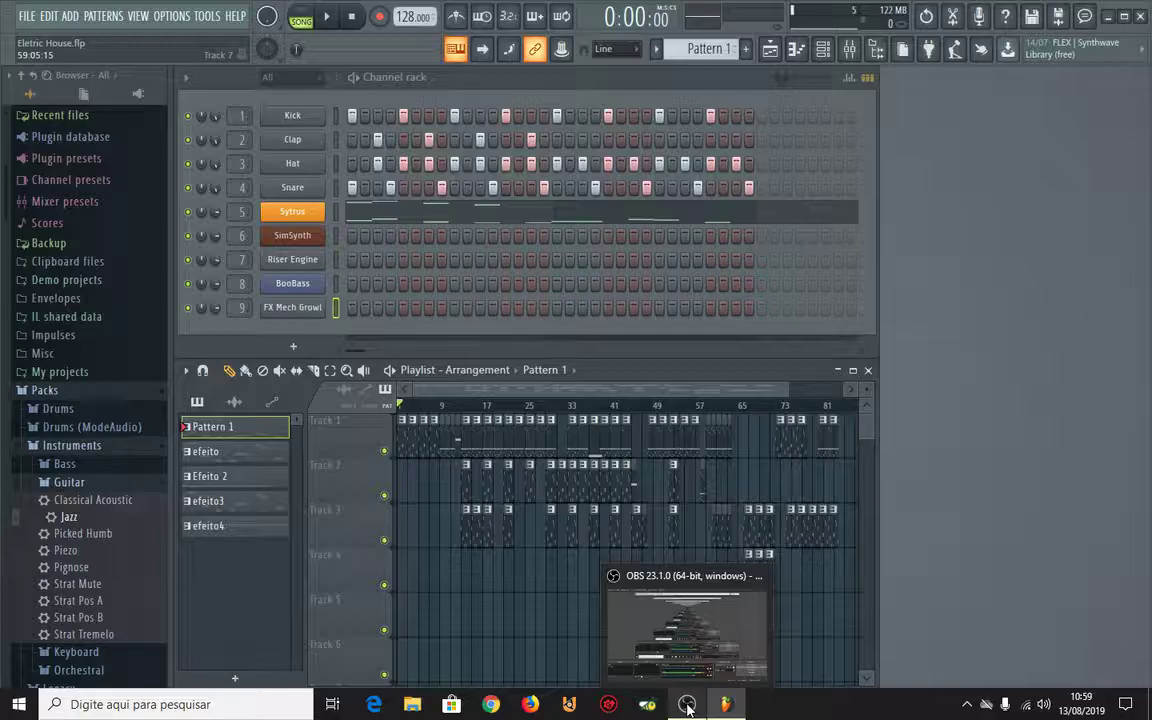
{"action": "left_click", "coordinate": [687, 706]}
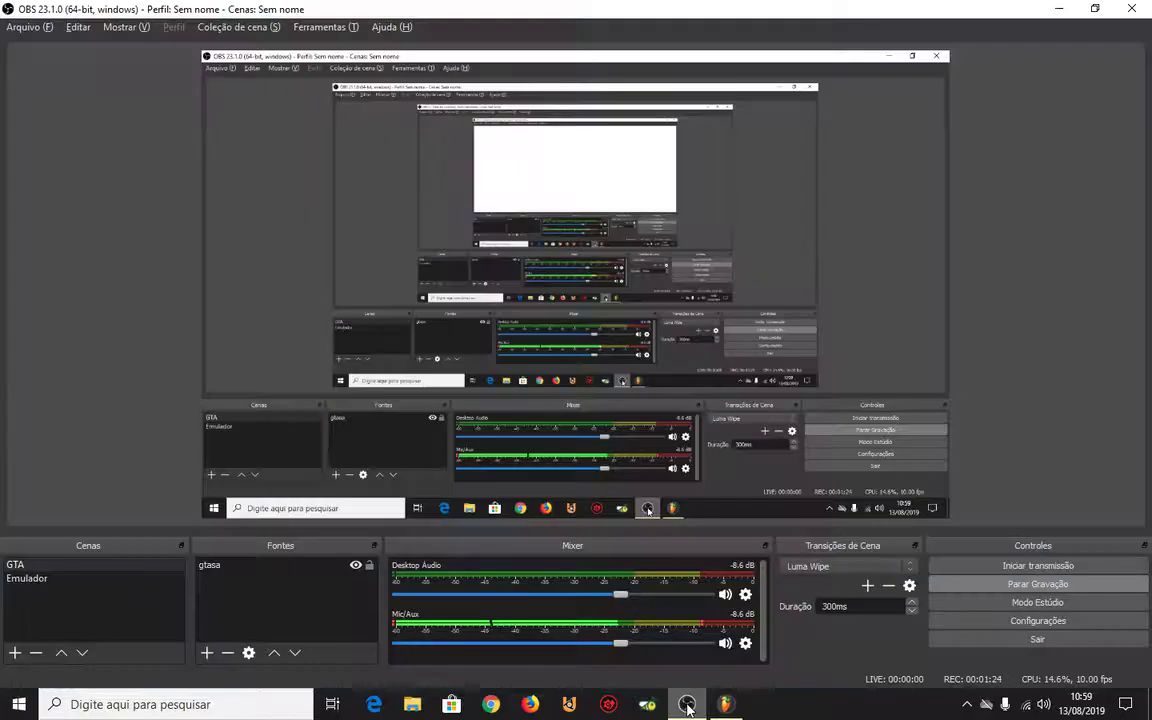
{"action": "left_click", "coordinate": [725, 645]}
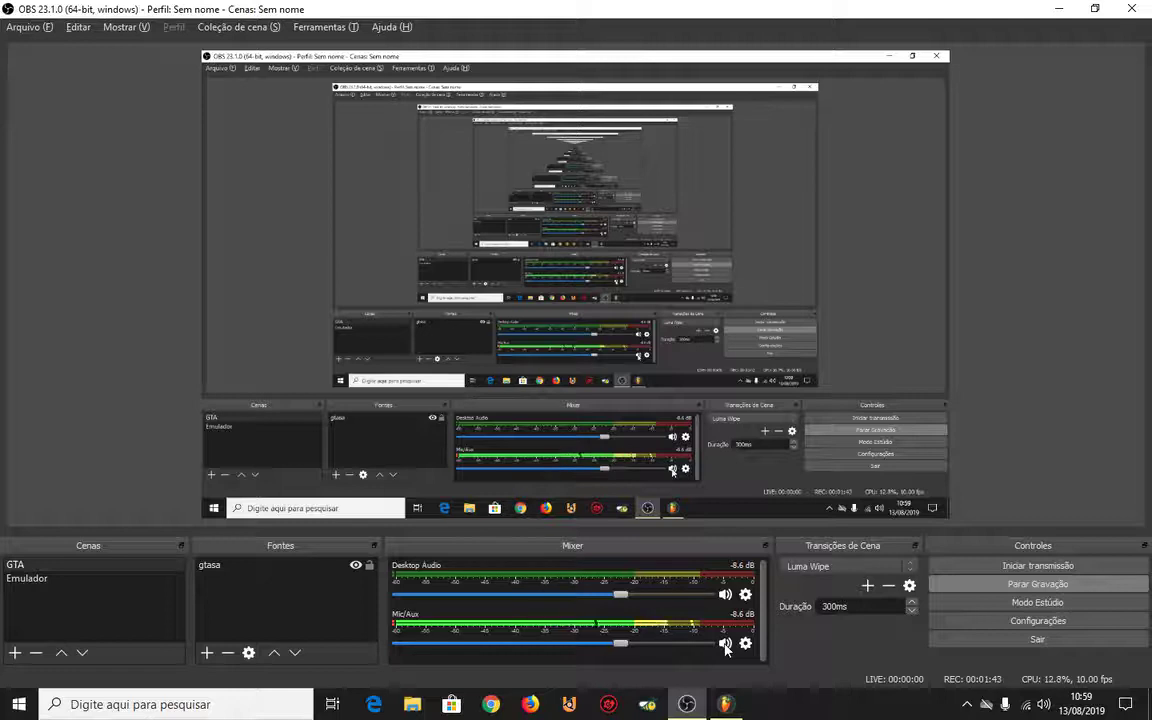
Start song playback in FL Studio, and raise the Desktop Audio level in OBS to -3.6 dB.
{"action": "left_click", "coordinate": [686, 704]}
{"action": "left_click", "coordinate": [326, 16]}
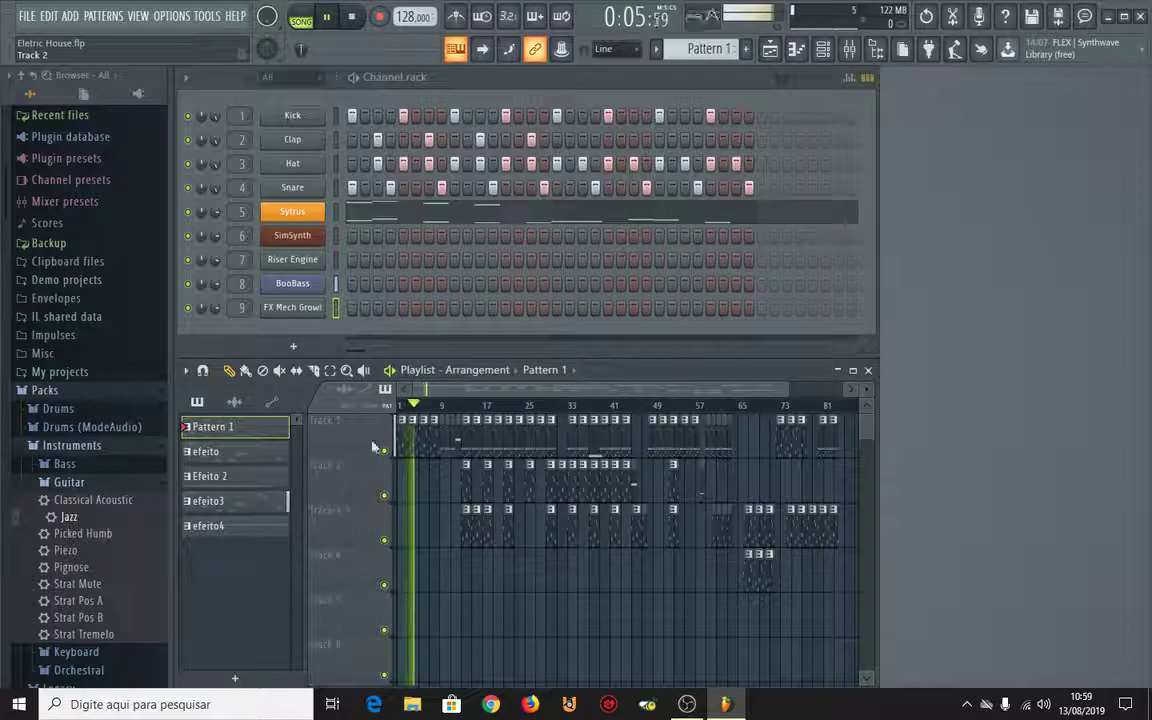
{"action": "left_click", "coordinate": [687, 704]}
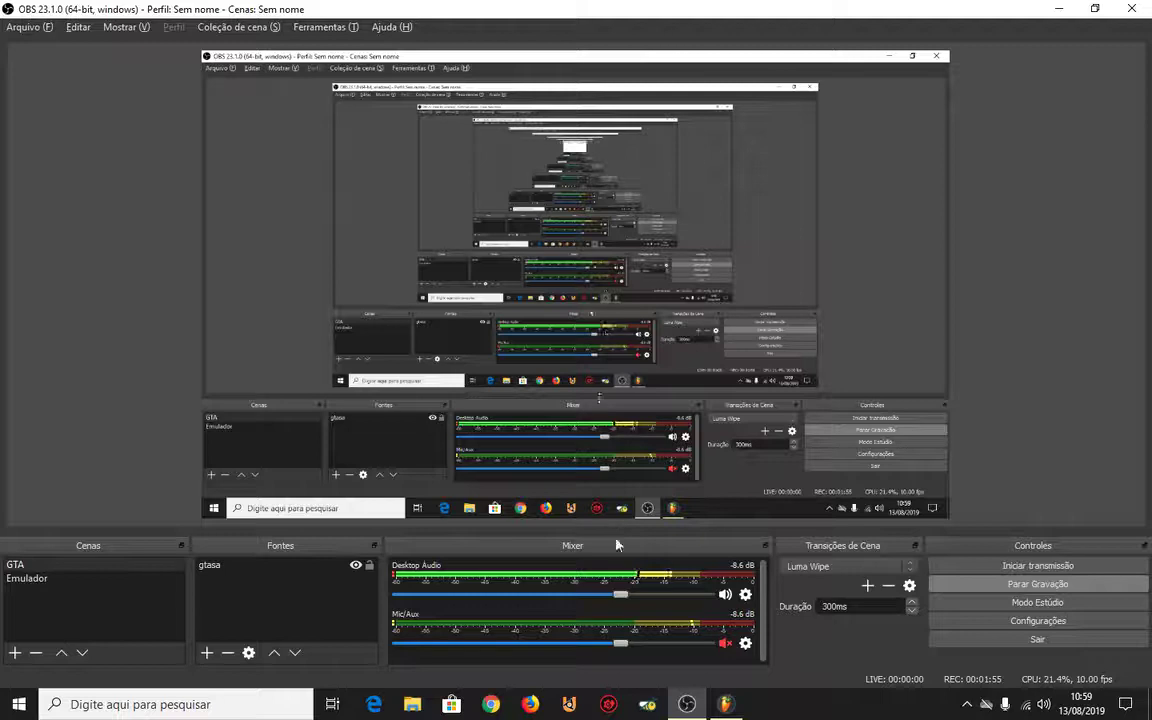
{"action": "left_click_drag", "start_coordinate": [632, 598], "coordinate": [666, 597]}
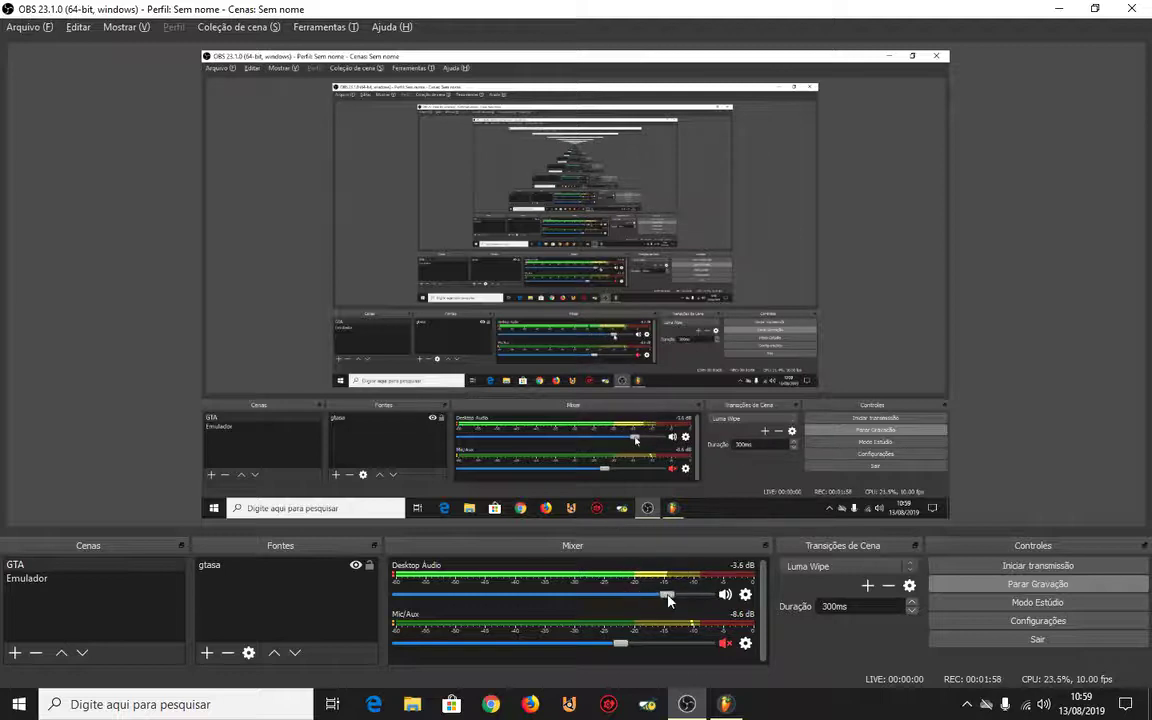
{"action": "left_click", "coordinate": [1062, 7]}
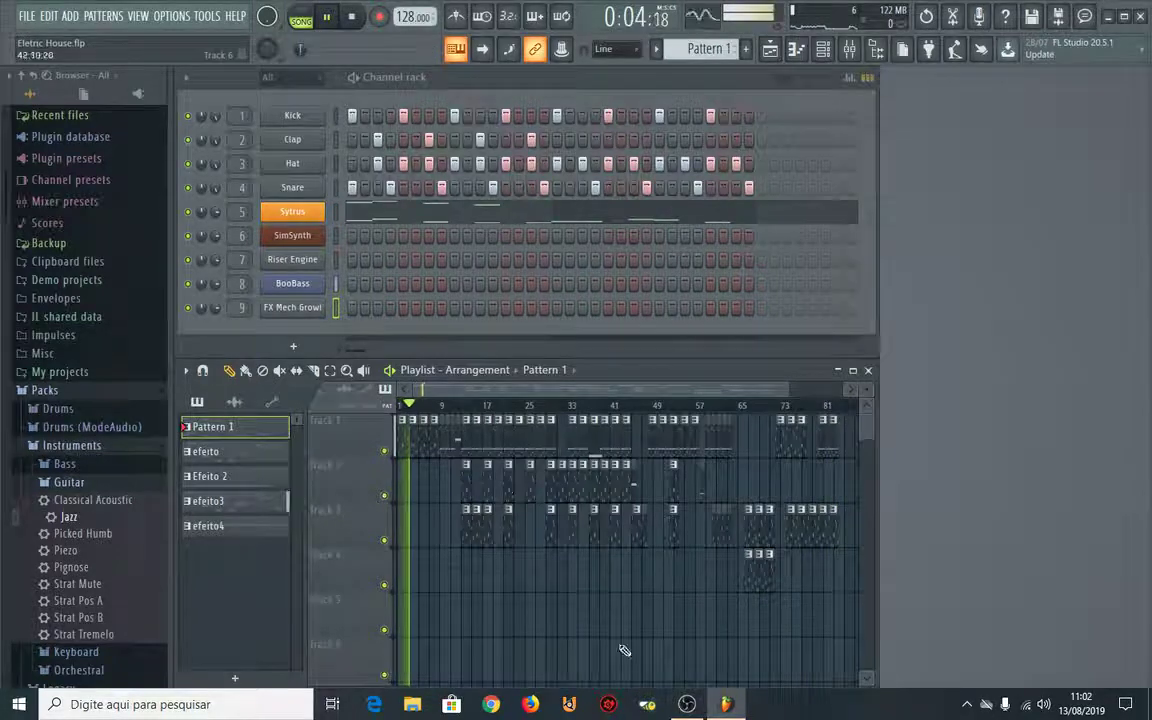
Check the audio levels in the OBS mixer, and stop the song in FL Studio.
{"action": "key", "text": "alt+Tab"}
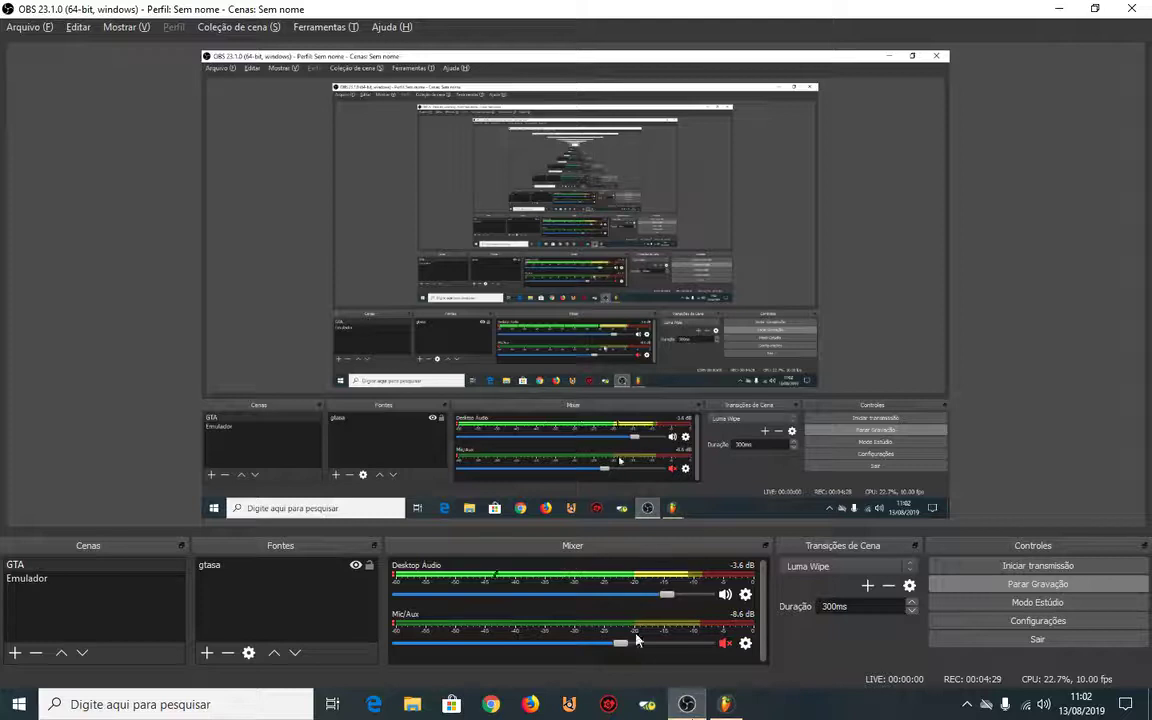
{"action": "key", "text": "alt+Tab"}
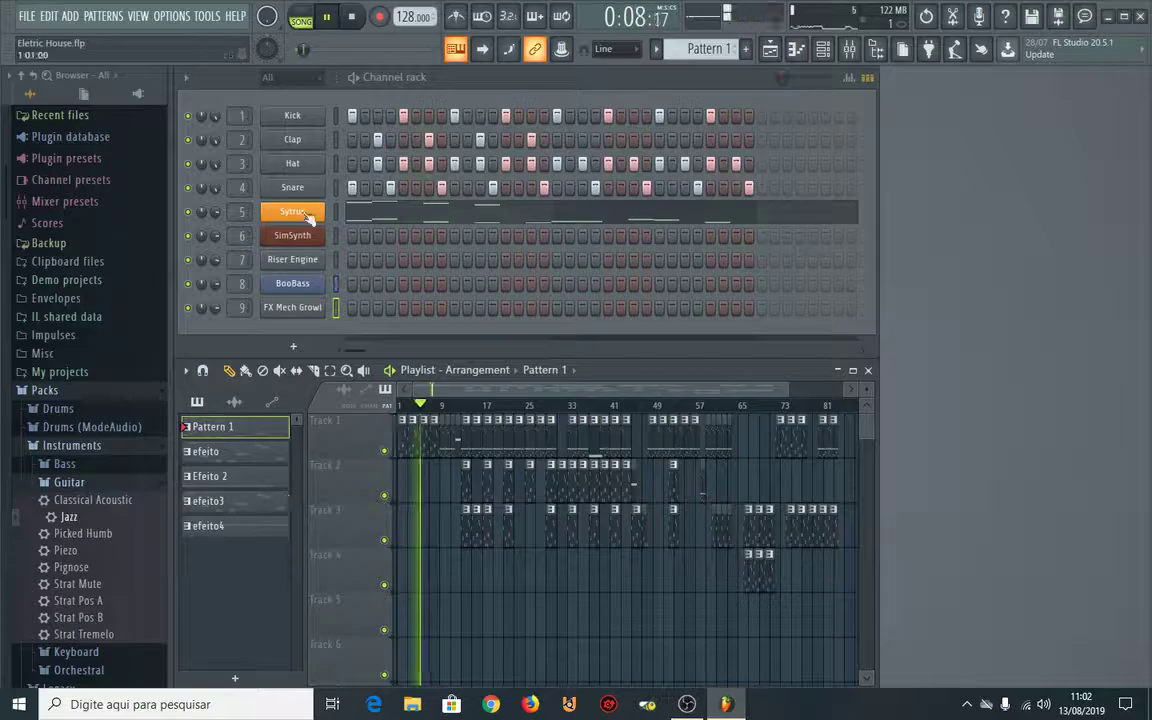
{"action": "left_click", "coordinate": [352, 17]}
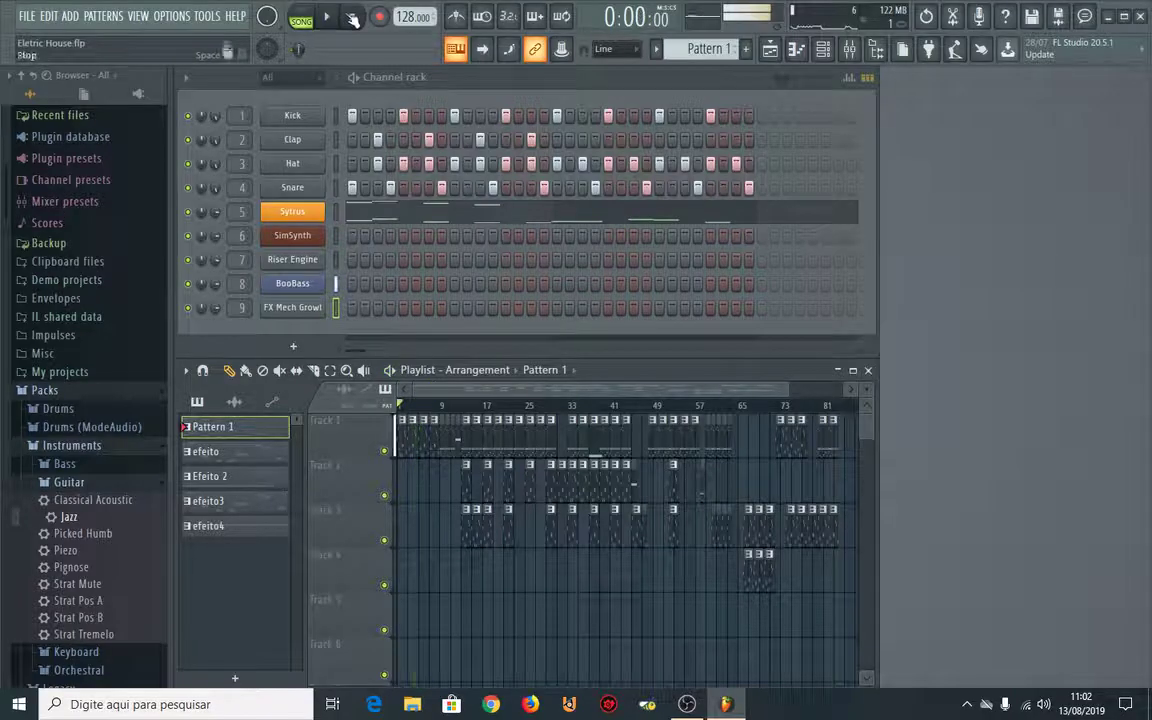
Unmute the Mic/Aux source in OBS and return to FL Studio.
{"action": "left_click", "coordinate": [690, 705]}
{"action": "left_click", "coordinate": [725, 643]}
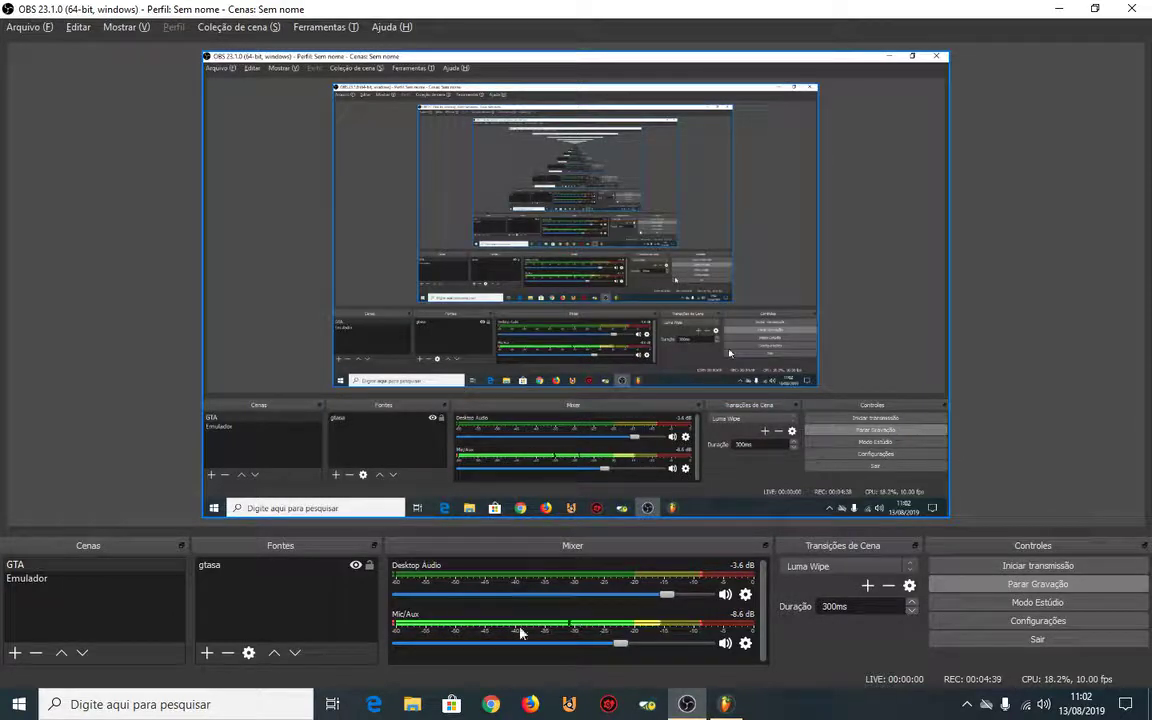
{"action": "left_click", "coordinate": [727, 705]}
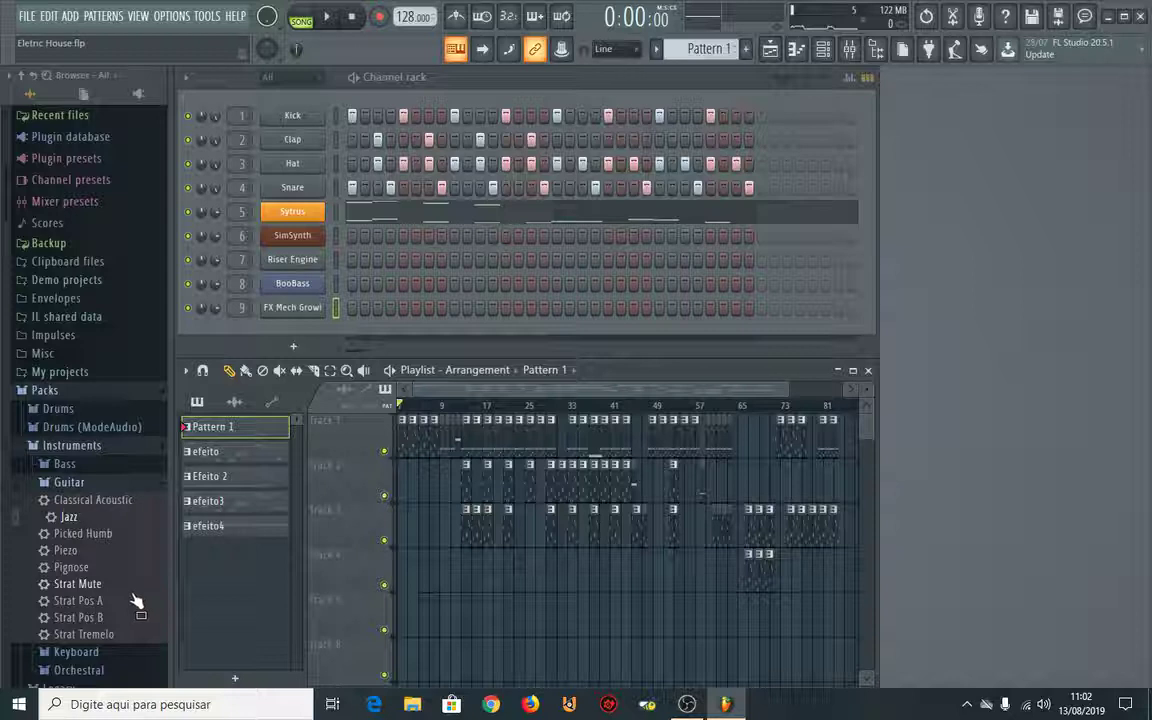
Save the current project and open the recent project DCT Dre_snoopDog.flp.
{"action": "left_click", "coordinate": [27, 16]}
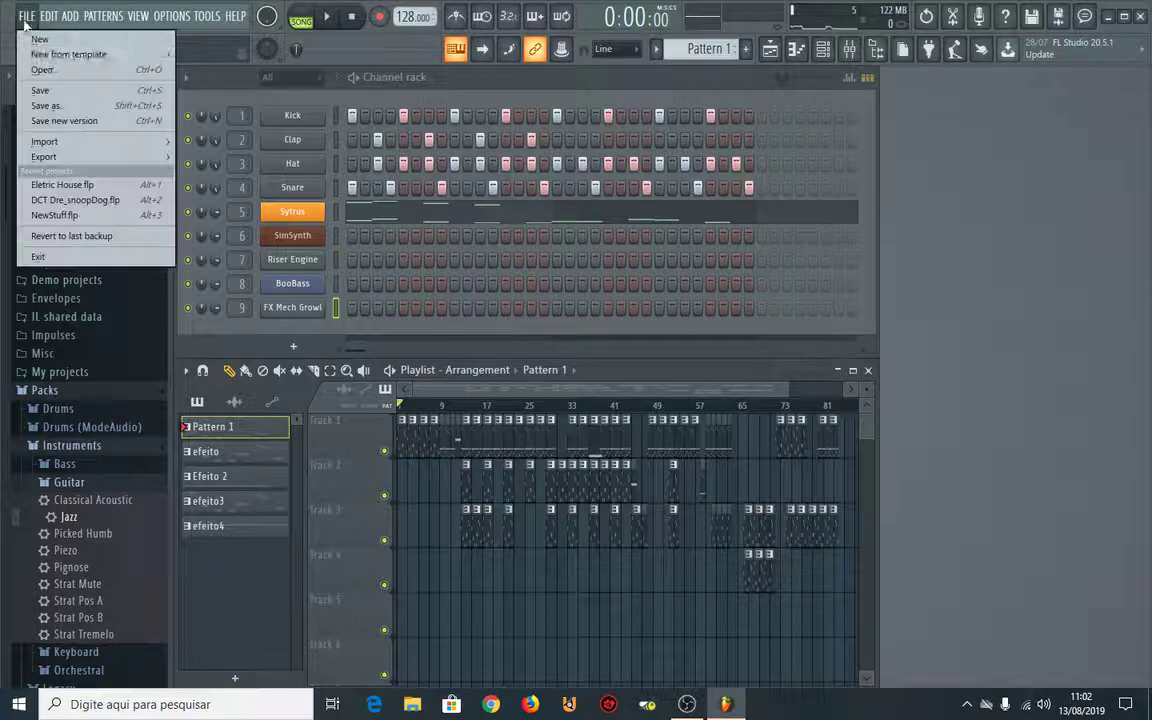
{"action": "left_click", "coordinate": [60, 91]}
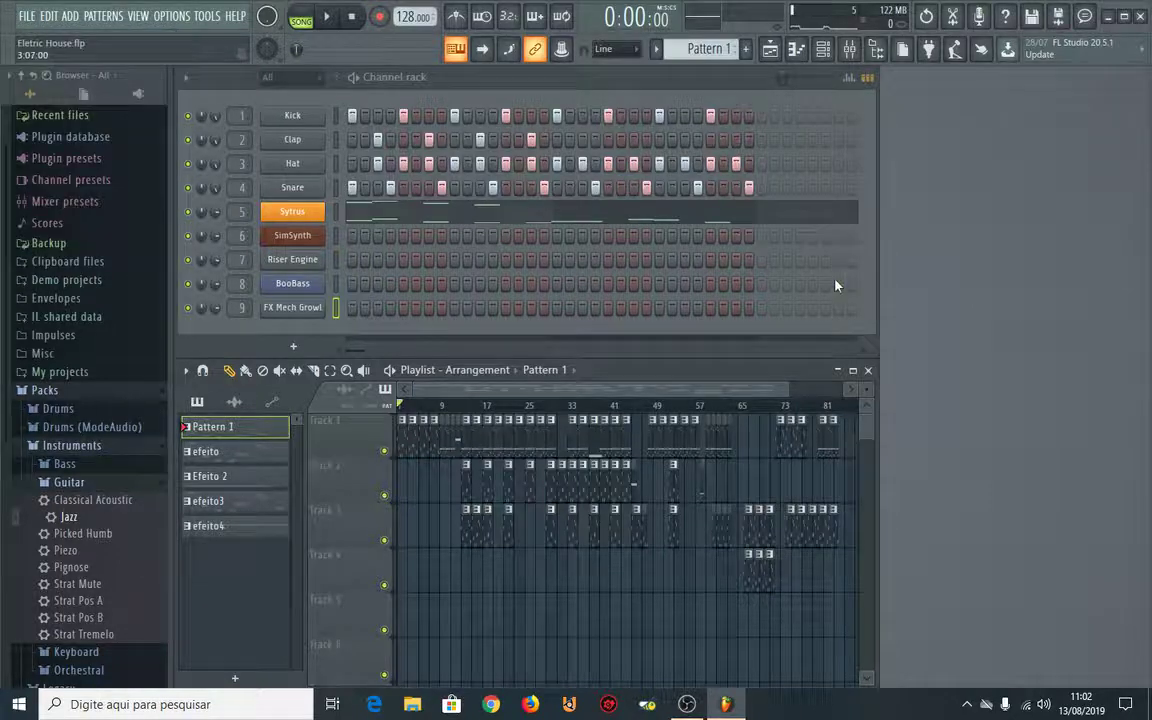
{"action": "scroll", "coordinate": [160, 487], "scroll_direction": "down", "scroll_amount": 4}
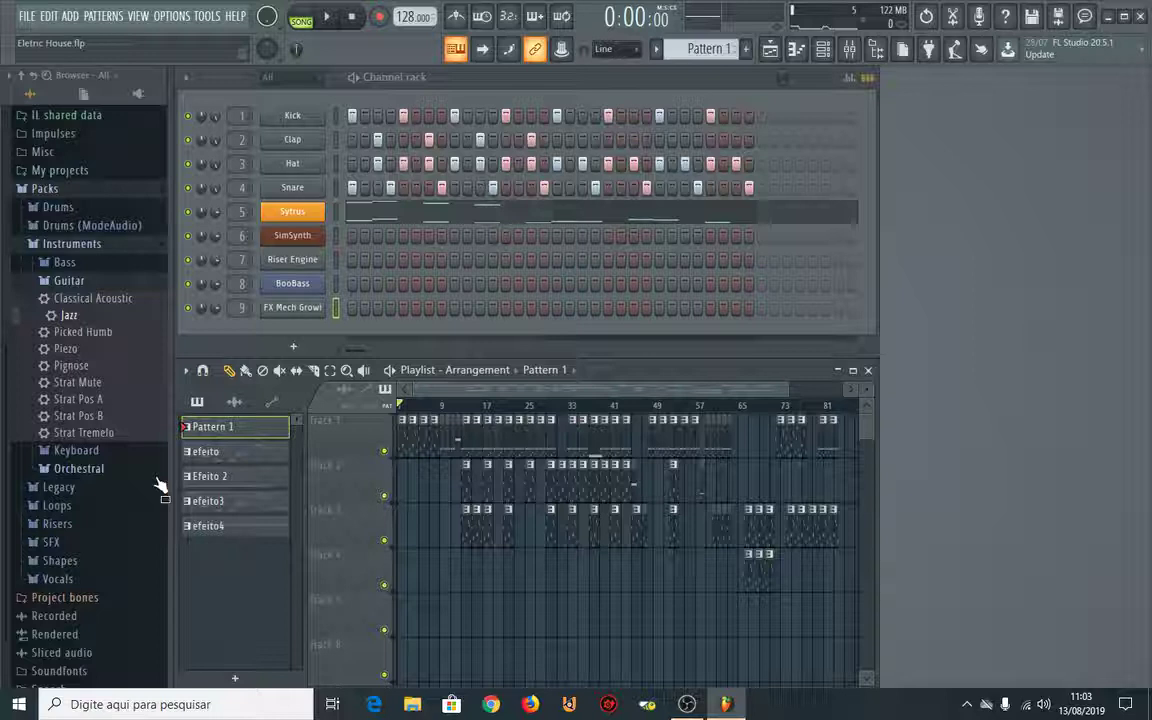
{"action": "left_click", "coordinate": [33, 16]}
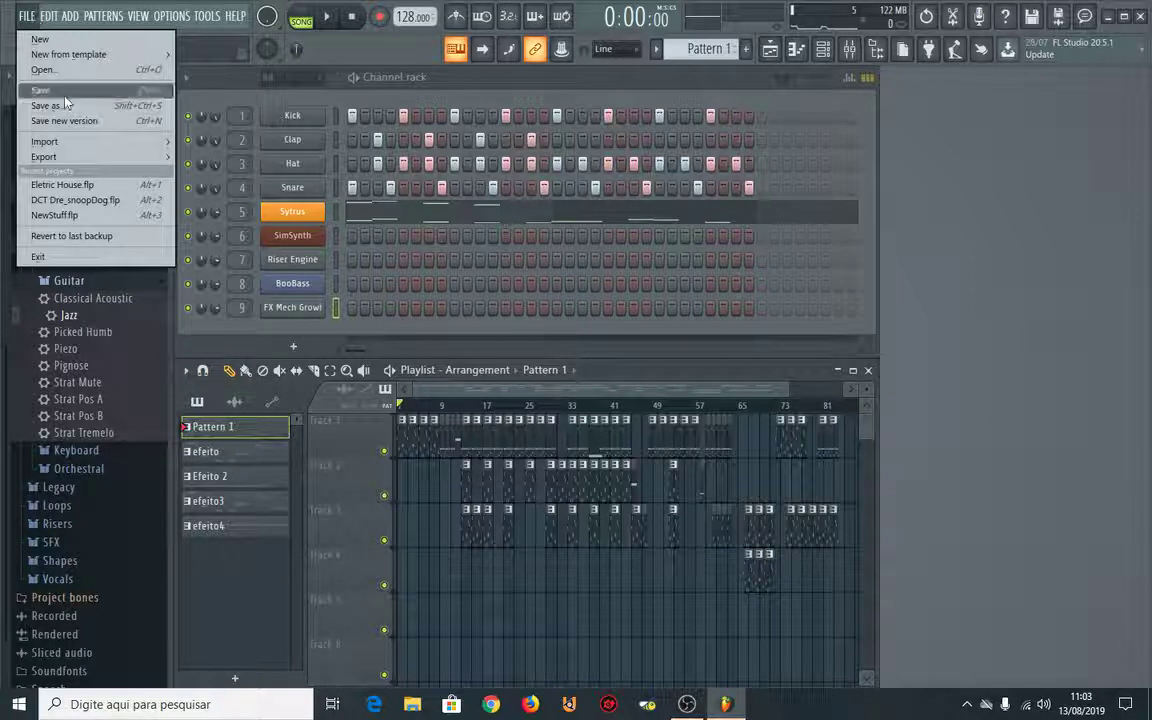
{"action": "left_click", "coordinate": [66, 185]}
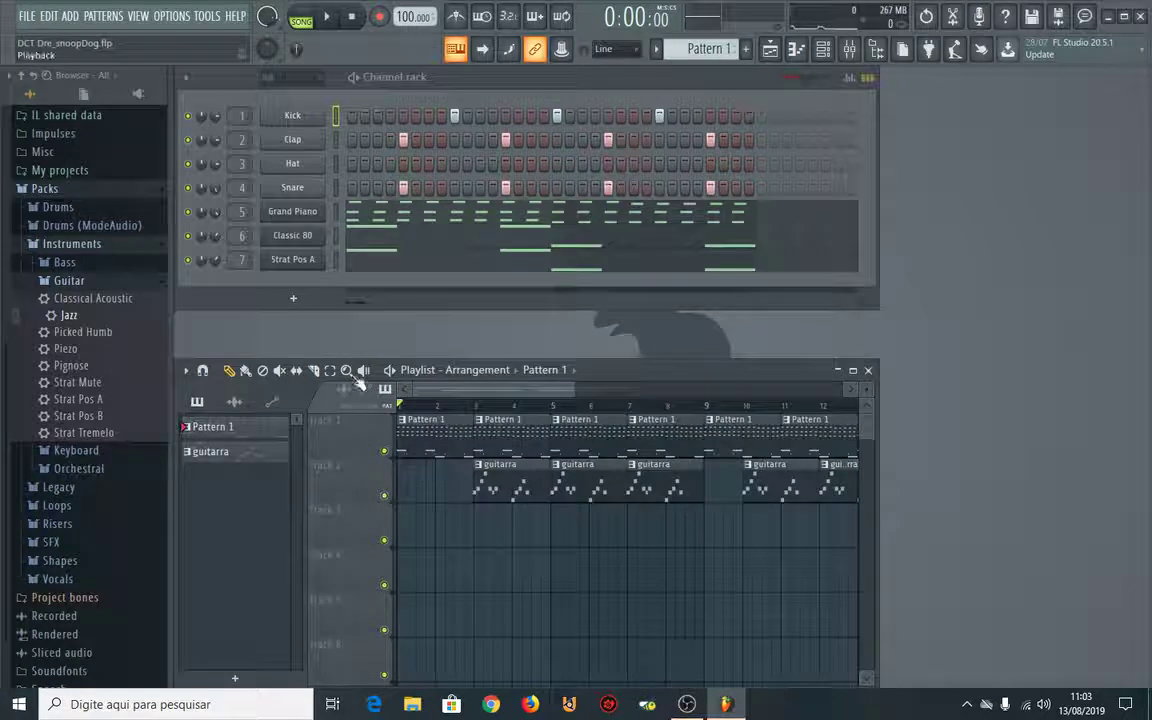
Play the opening bars of the DCT Dre_snoopDog arrangement and stop playback.
{"action": "left_click", "coordinate": [327, 22]}
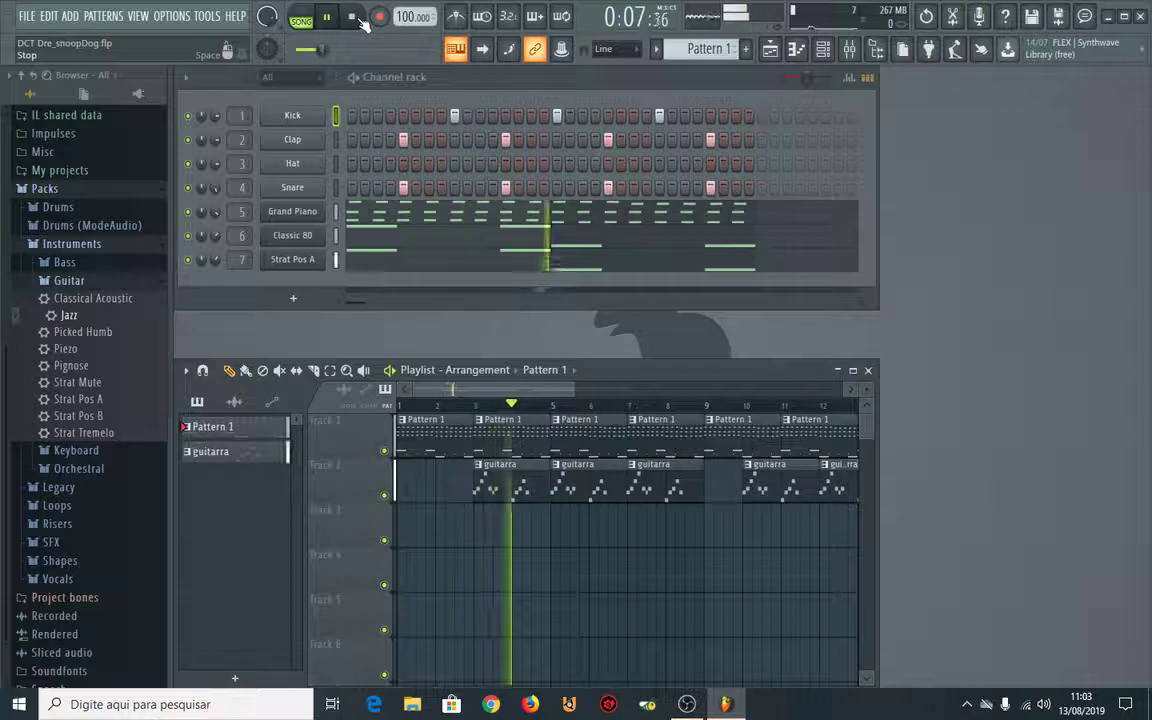
{"action": "left_click", "coordinate": [355, 18]}
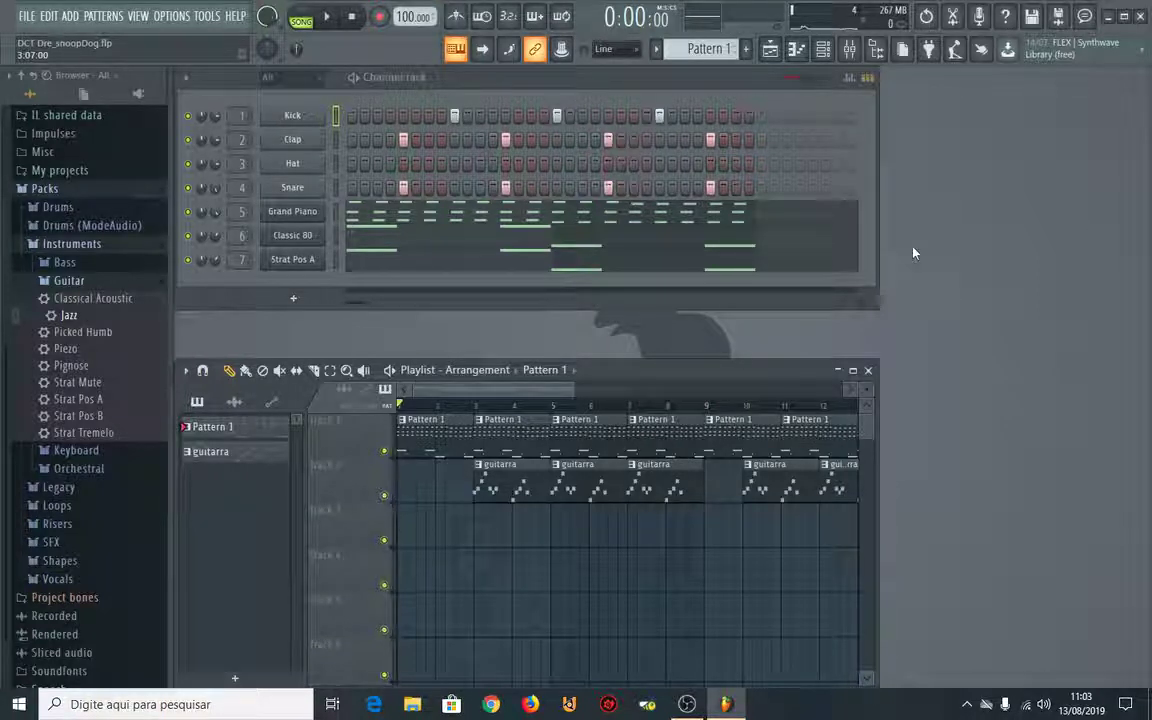
Reopen the recent project Eletric House.flp and bring the Channel rack into focus.
{"action": "left_click", "coordinate": [27, 16]}
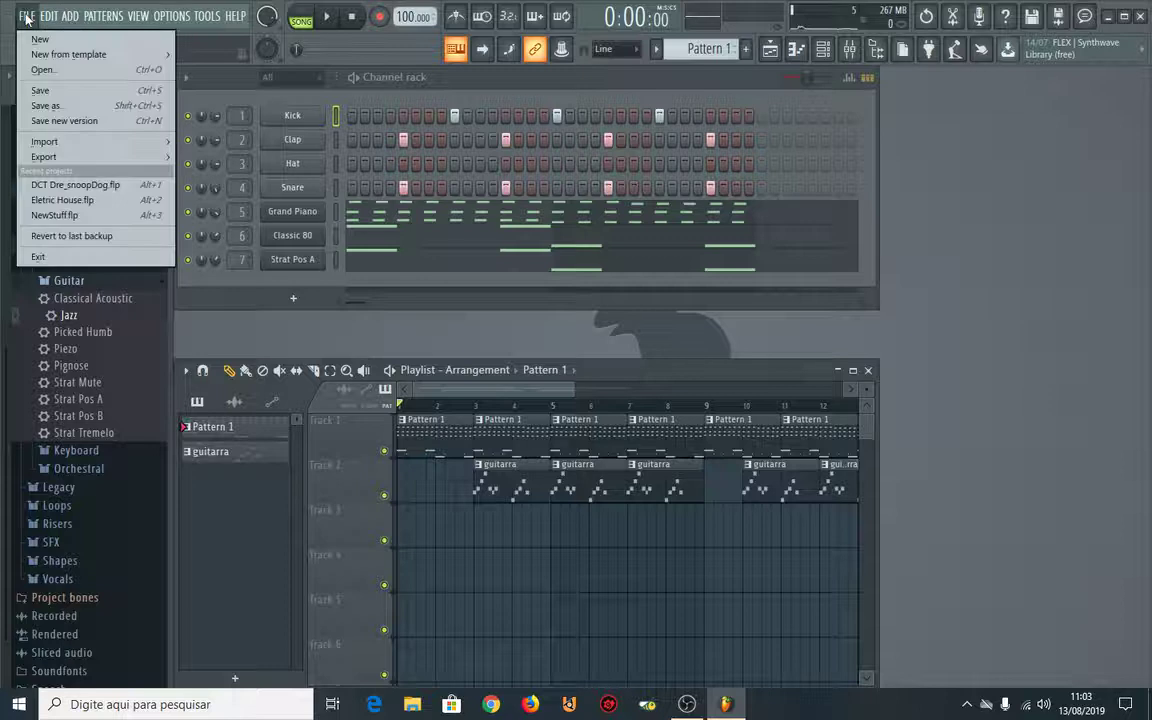
{"action": "left_click", "coordinate": [99, 200]}
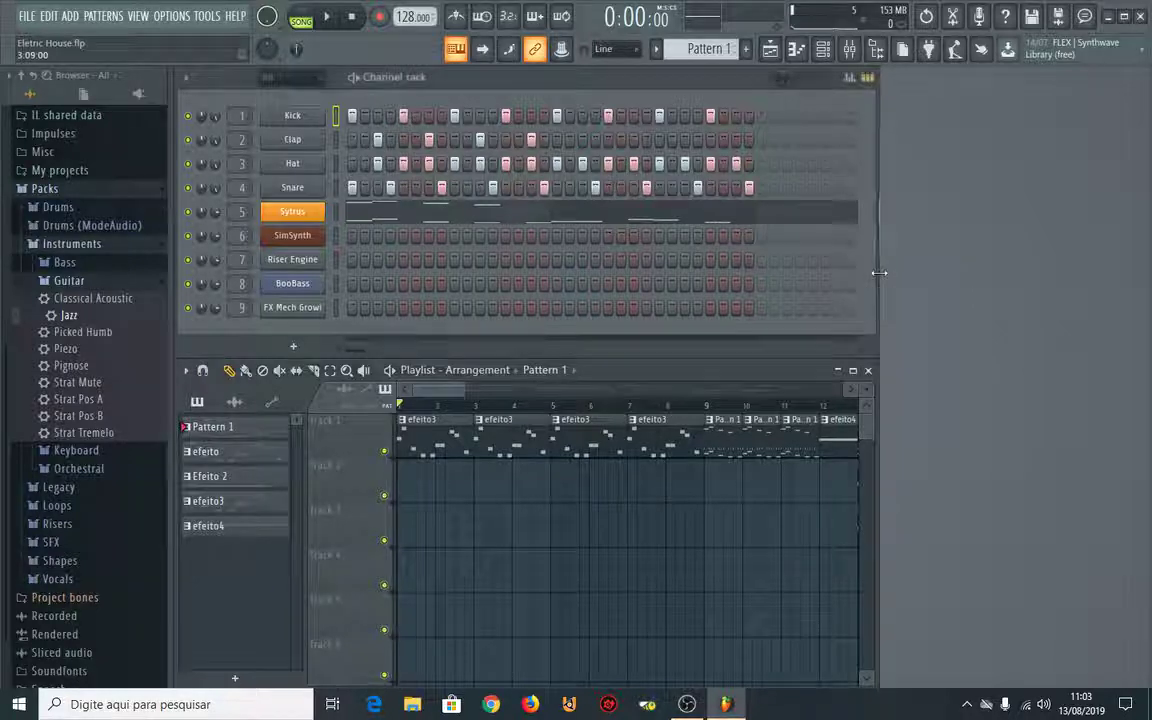
{"action": "key", "text": "Tab"}
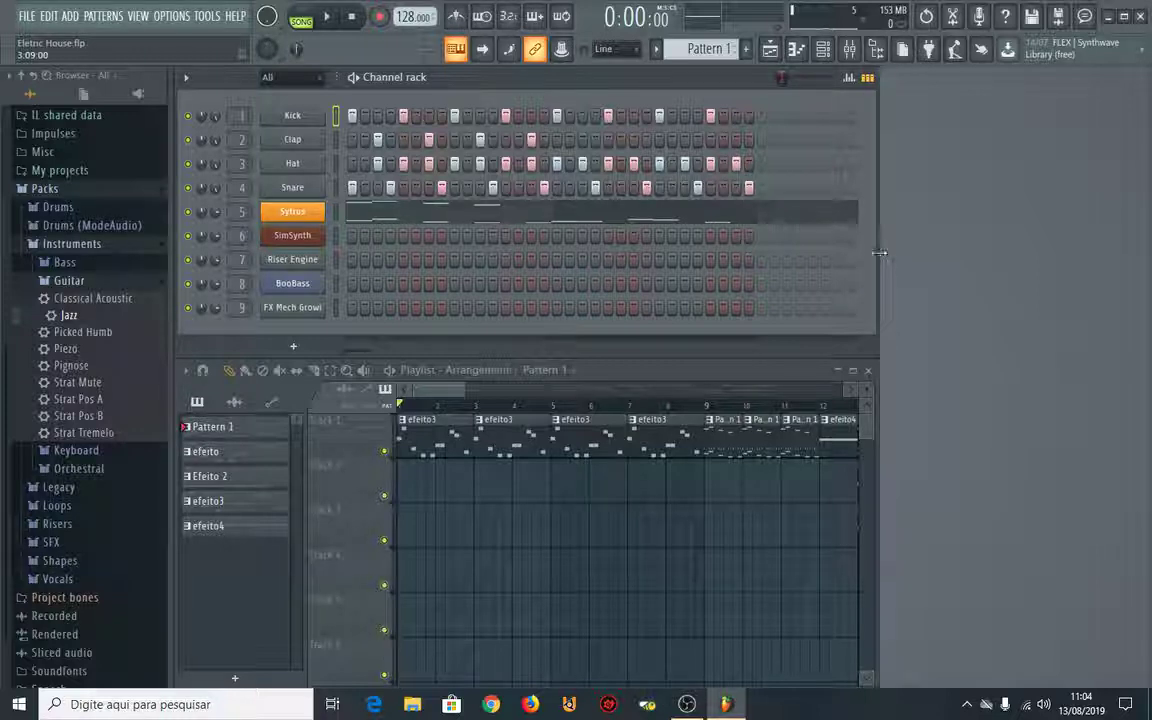
View the FL Studio version and edition information in the About settings, and close the window.
{"action": "left_click", "coordinate": [28, 25]}
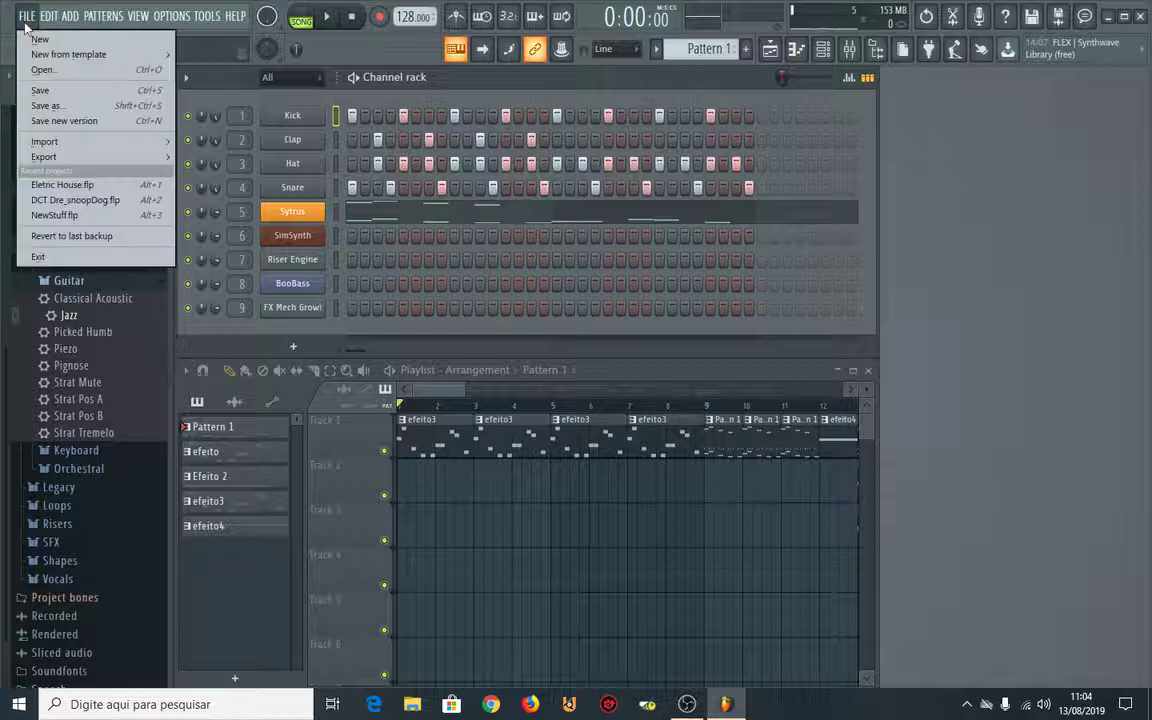
{"action": "left_click", "coordinate": [236, 17]}
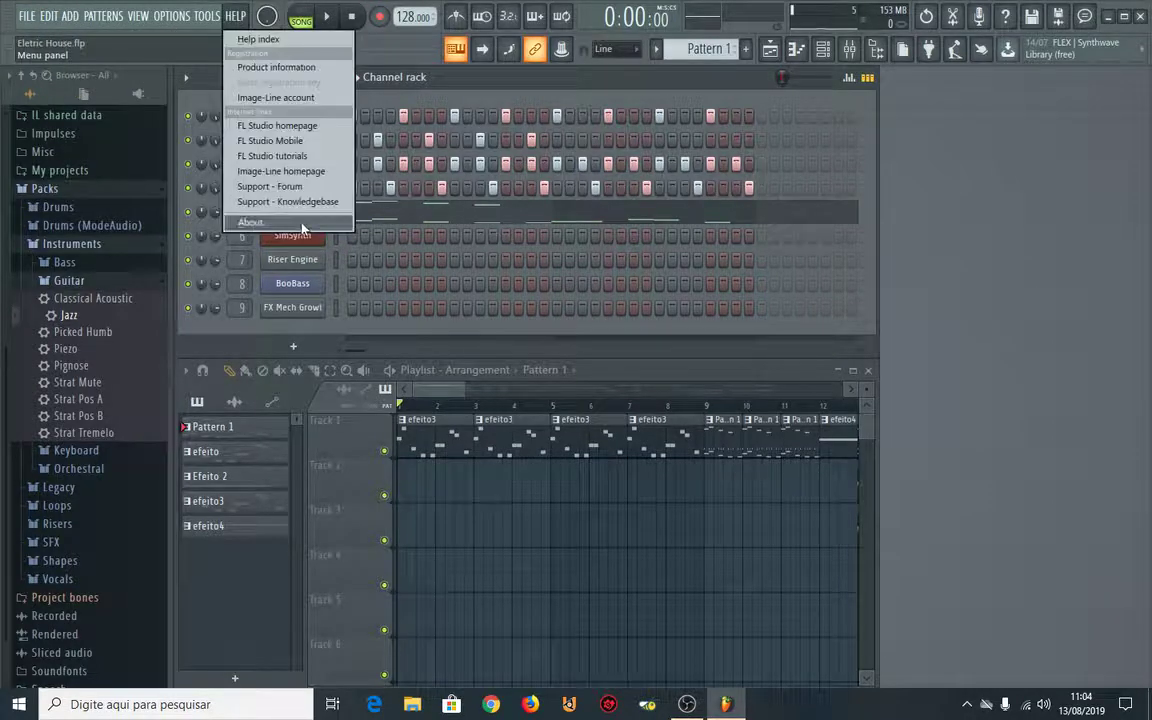
{"action": "left_click", "coordinate": [271, 201]}
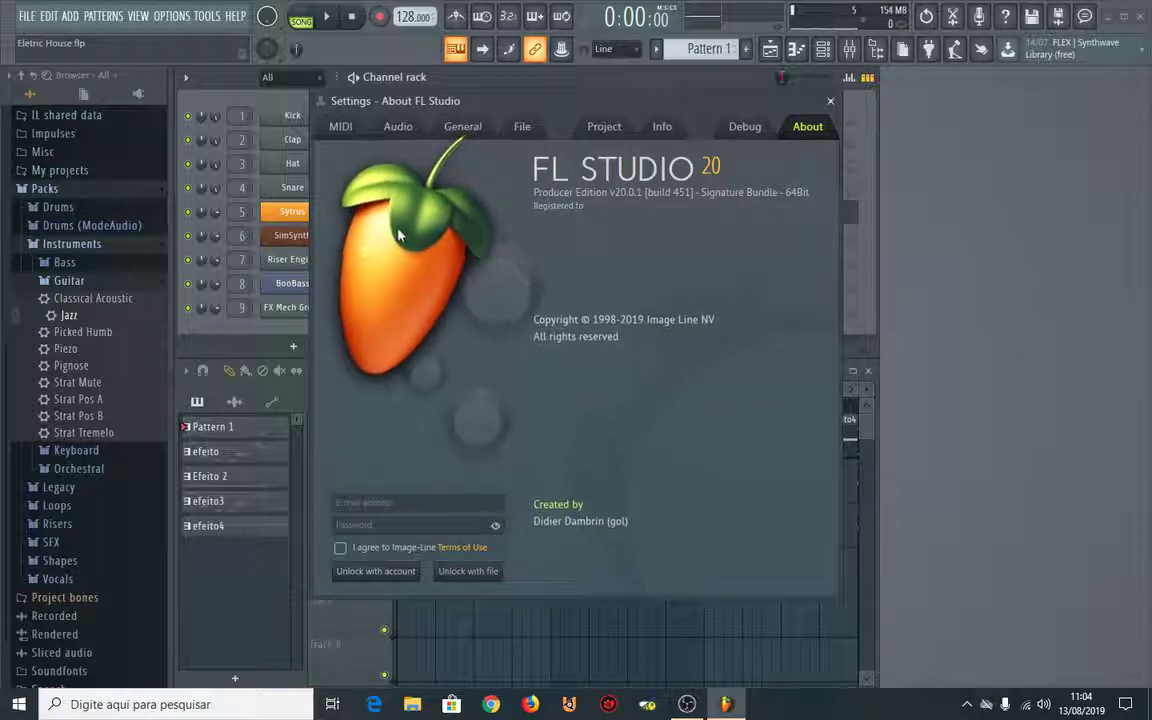
{"action": "left_click", "coordinate": [830, 102]}
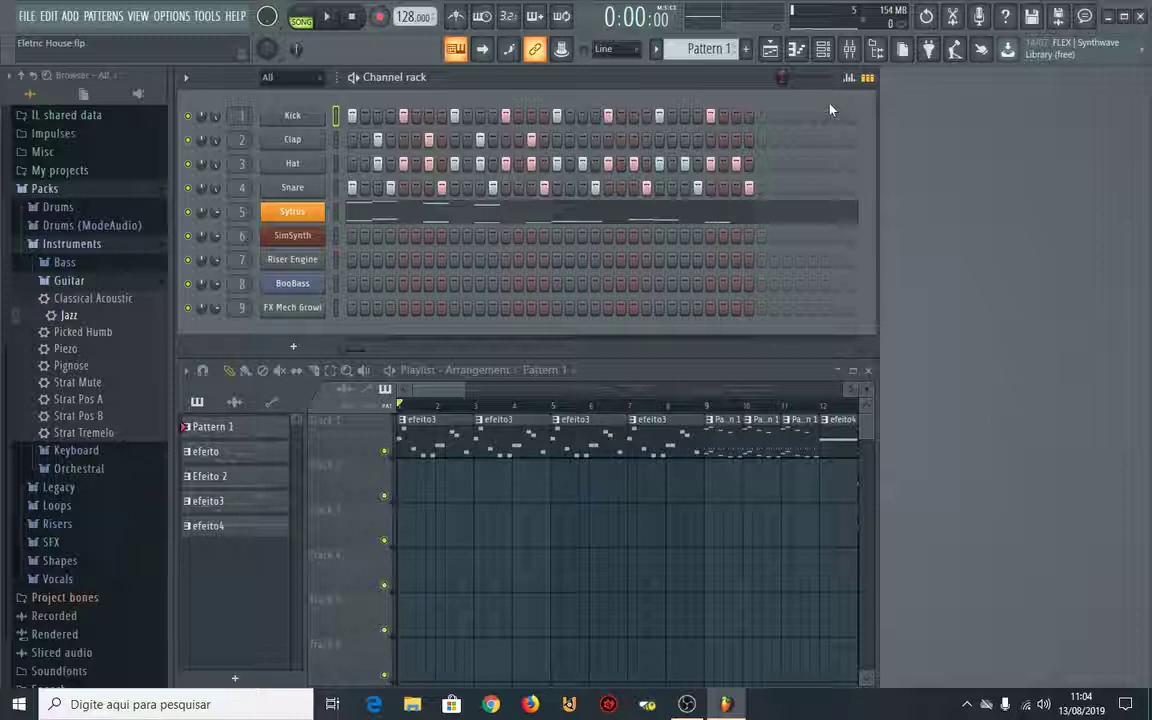
Open the Sytrus channel's notes in the Piano roll and audition several keys in the third octave.
{"action": "left_click", "coordinate": [485, 226]}
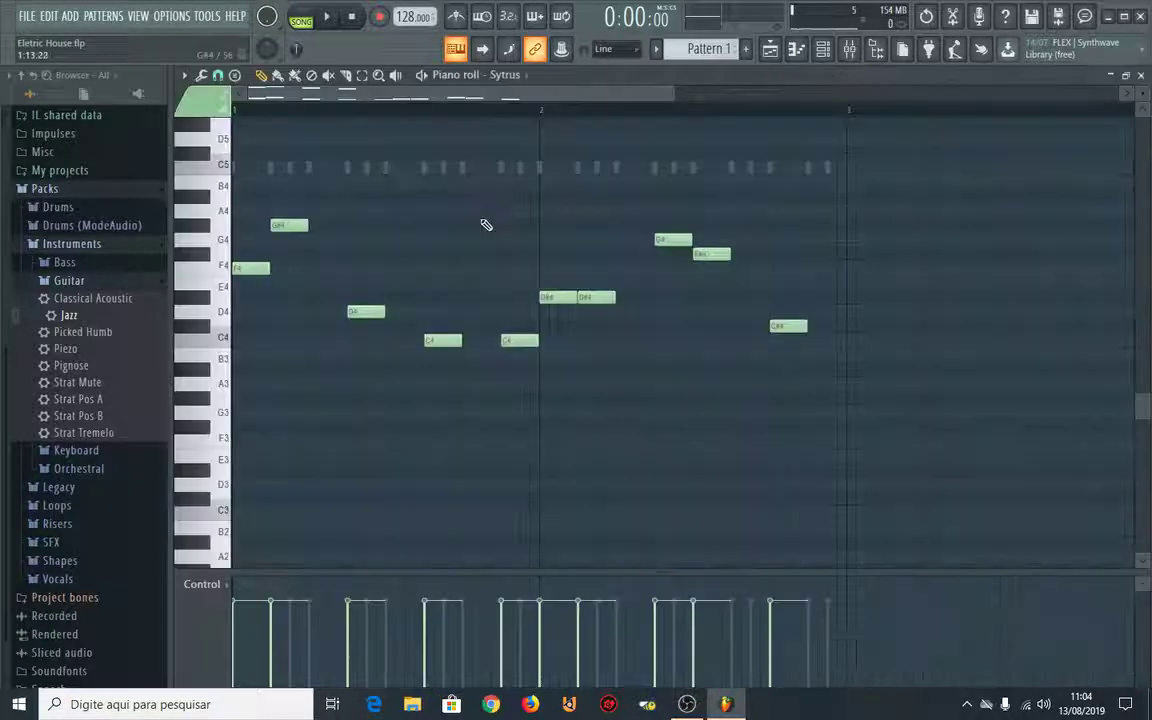
{"action": "left_click", "coordinate": [202, 401]}
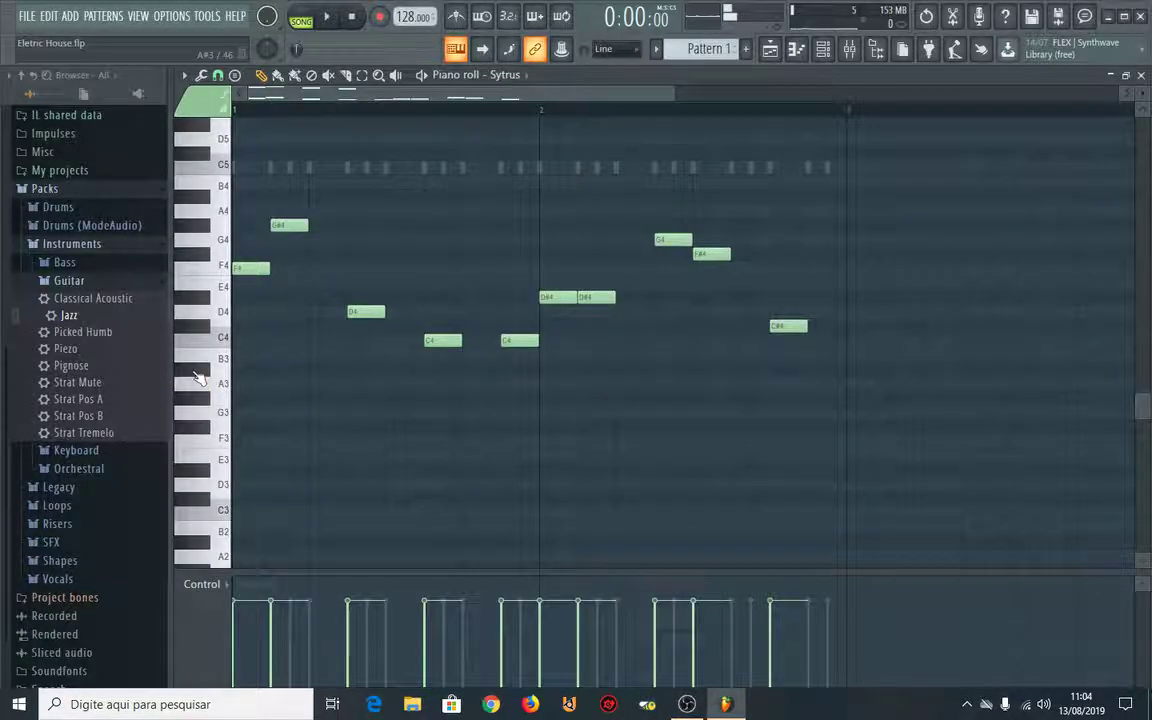
{"action": "left_click", "coordinate": [197, 372]}
{"action": "left_click", "coordinate": [195, 413]}
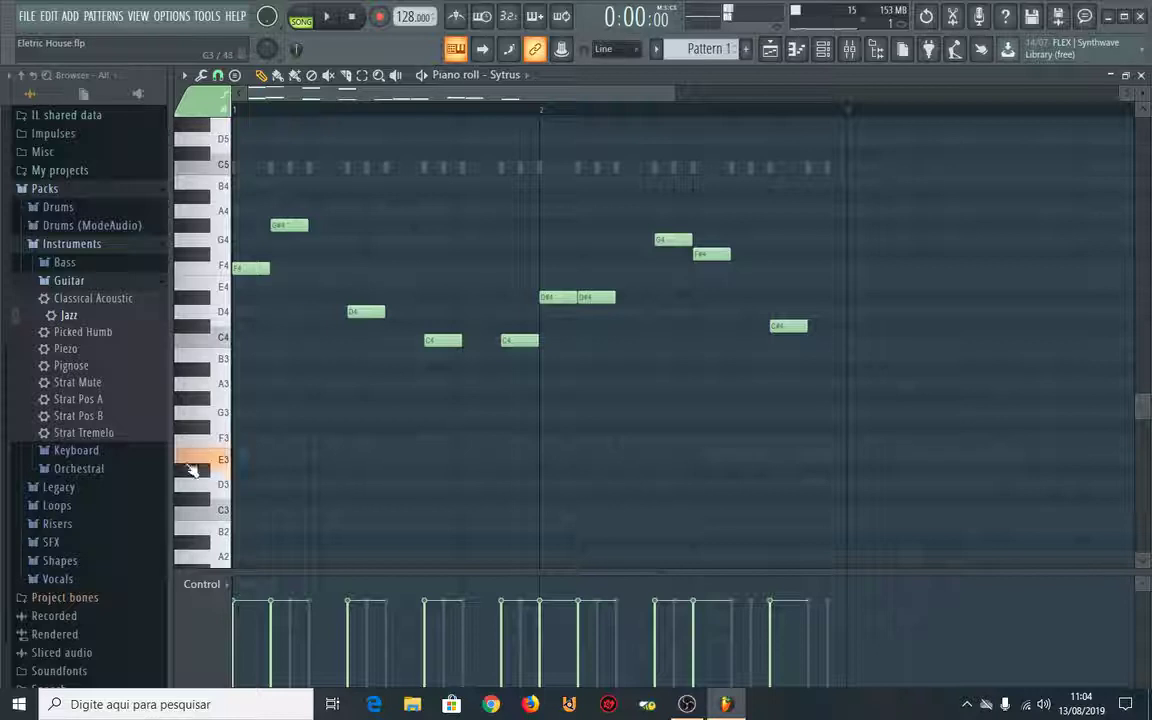
{"action": "left_click", "coordinate": [203, 516]}
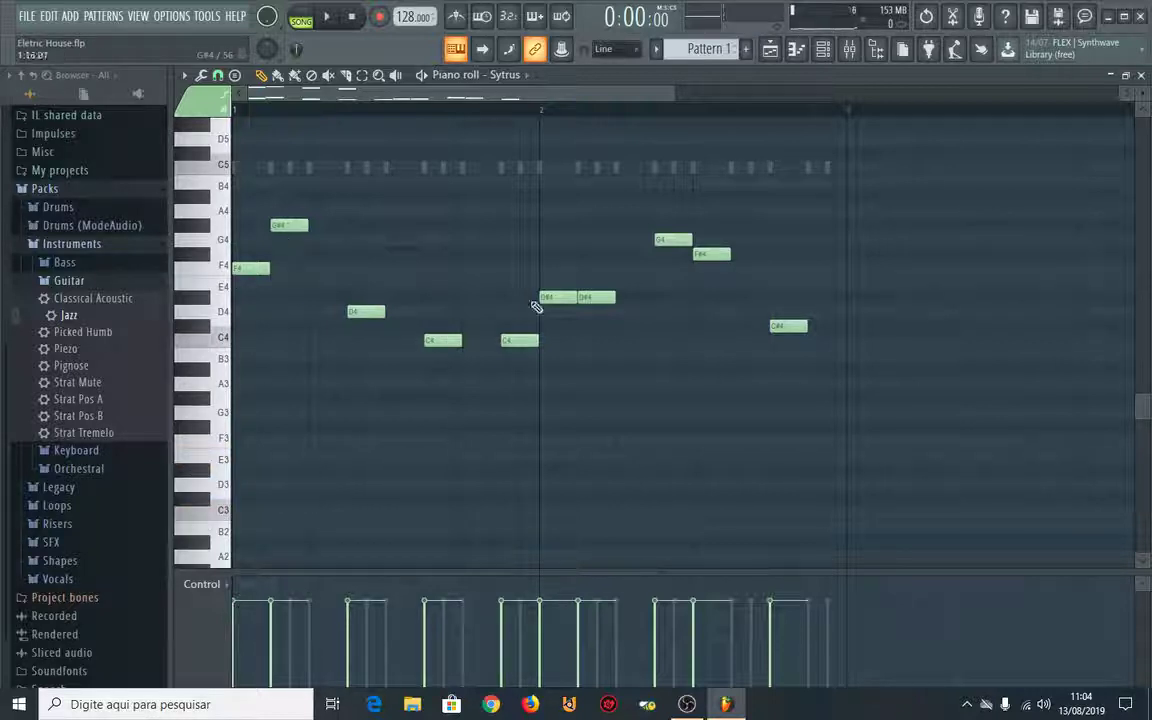
Play Pattern 1 in pattern mode, stop it, and examine the higher-octave notes in the Sytrus Piano roll.
{"action": "left_click", "coordinate": [301, 16]}
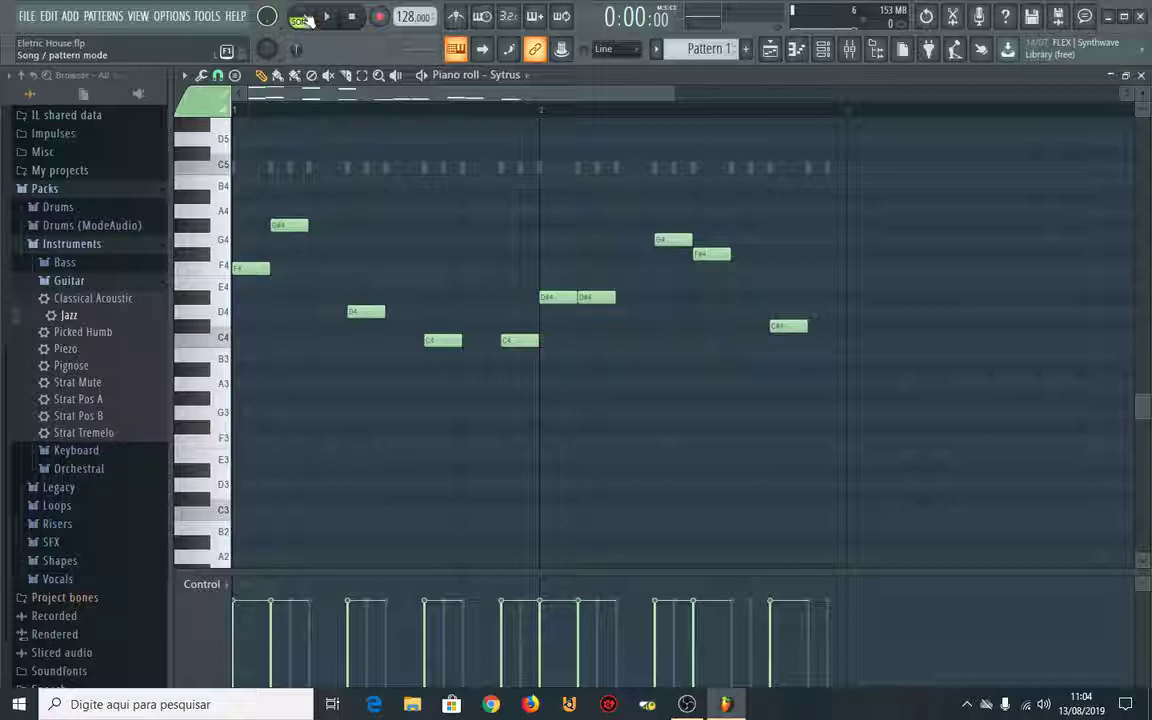
{"action": "left_click", "coordinate": [337, 23]}
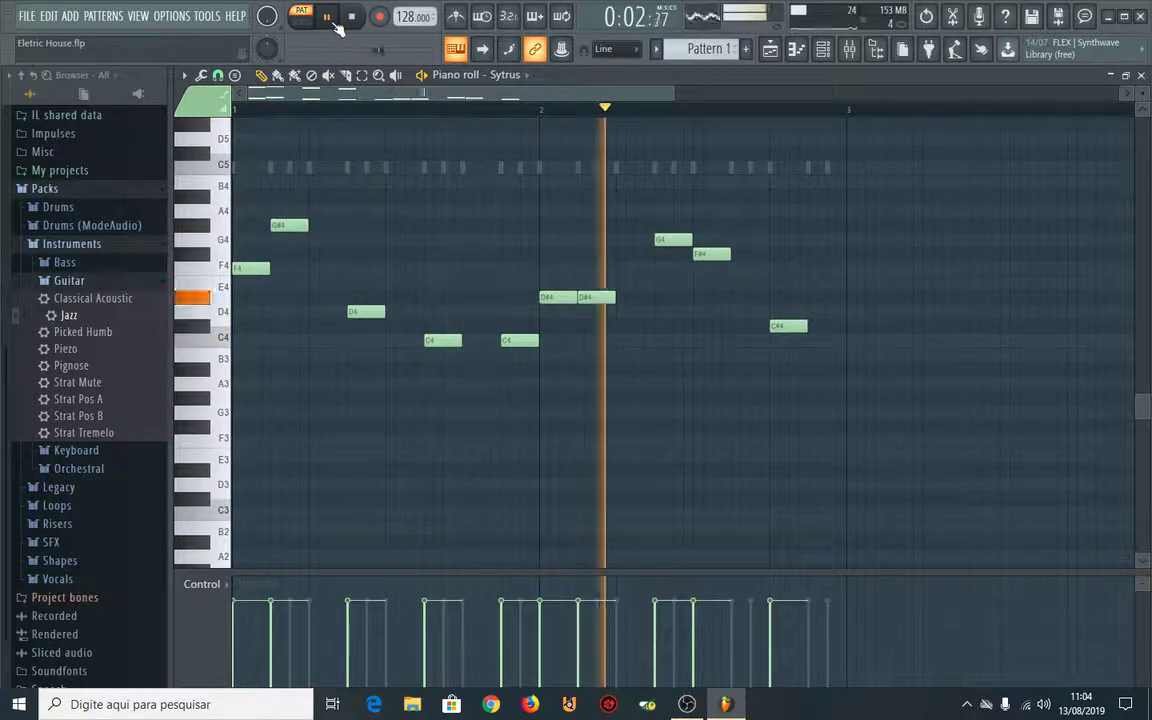
{"action": "left_click", "coordinate": [349, 18]}
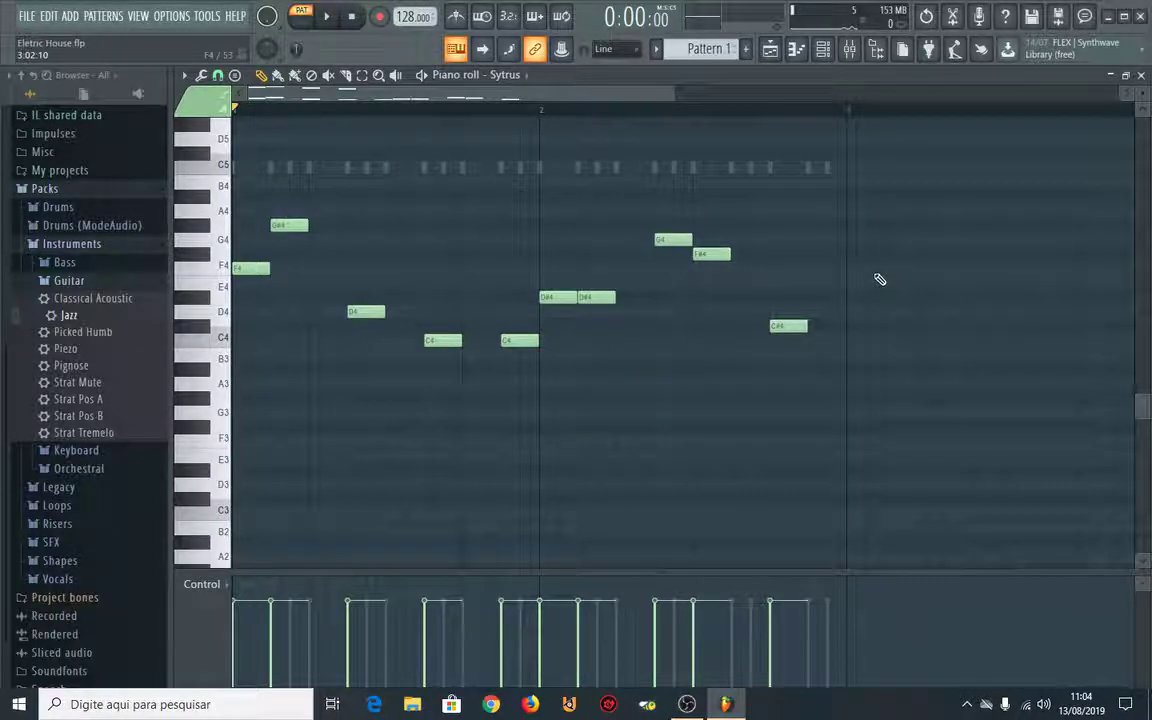
{"action": "scroll", "coordinate": [880, 279], "scroll_direction": "up", "scroll_amount": 14}
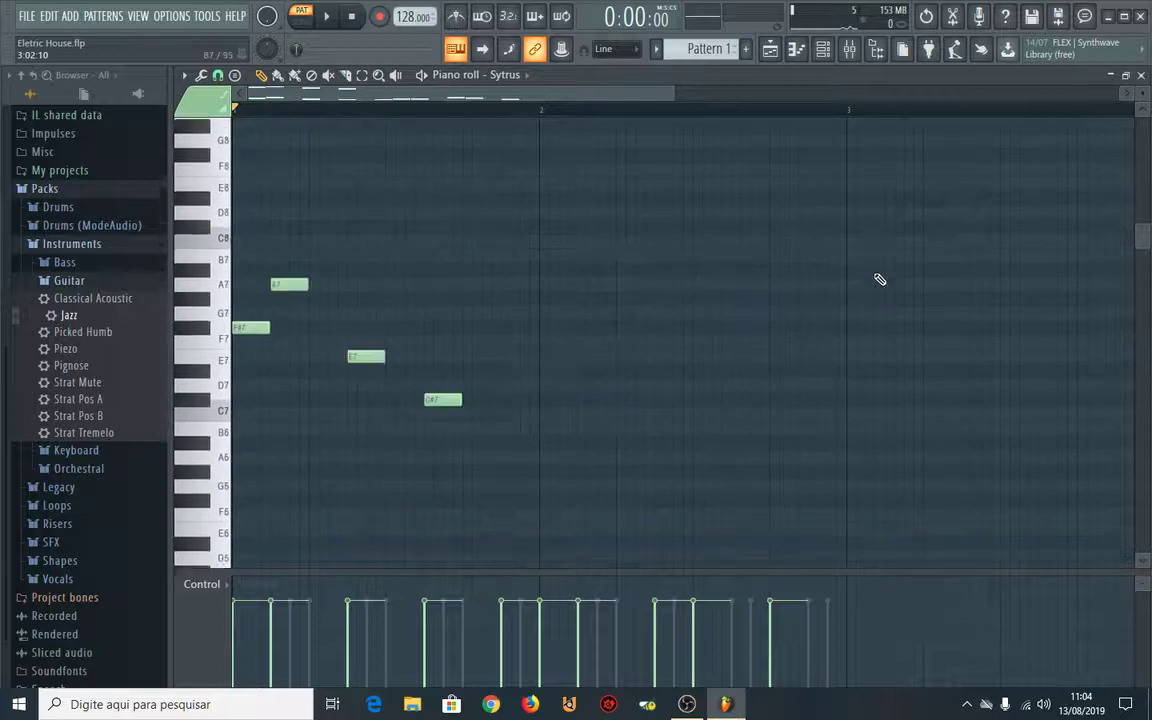
Switch to the efeito pattern, open its SimSynth notes in the Piano roll, and play it briefly in pattern mode.
{"action": "scroll", "coordinate": [435, 410], "scroll_direction": "up", "scroll_amount": 8}
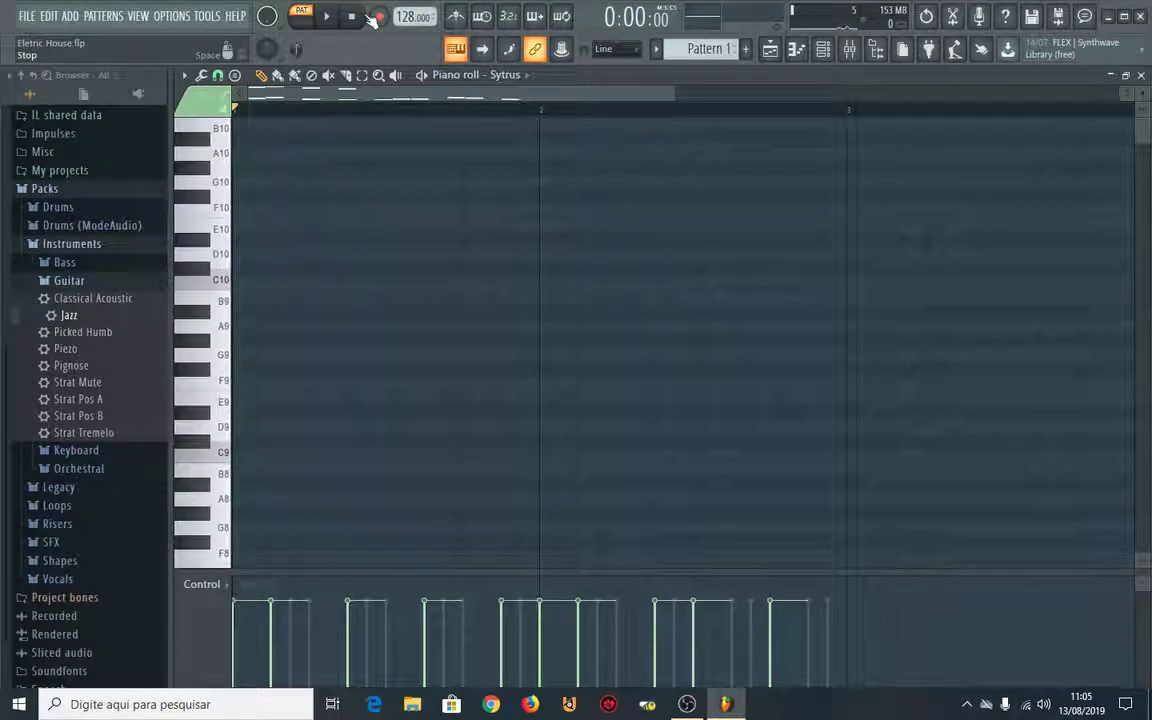
{"action": "left_click", "coordinate": [1141, 76]}
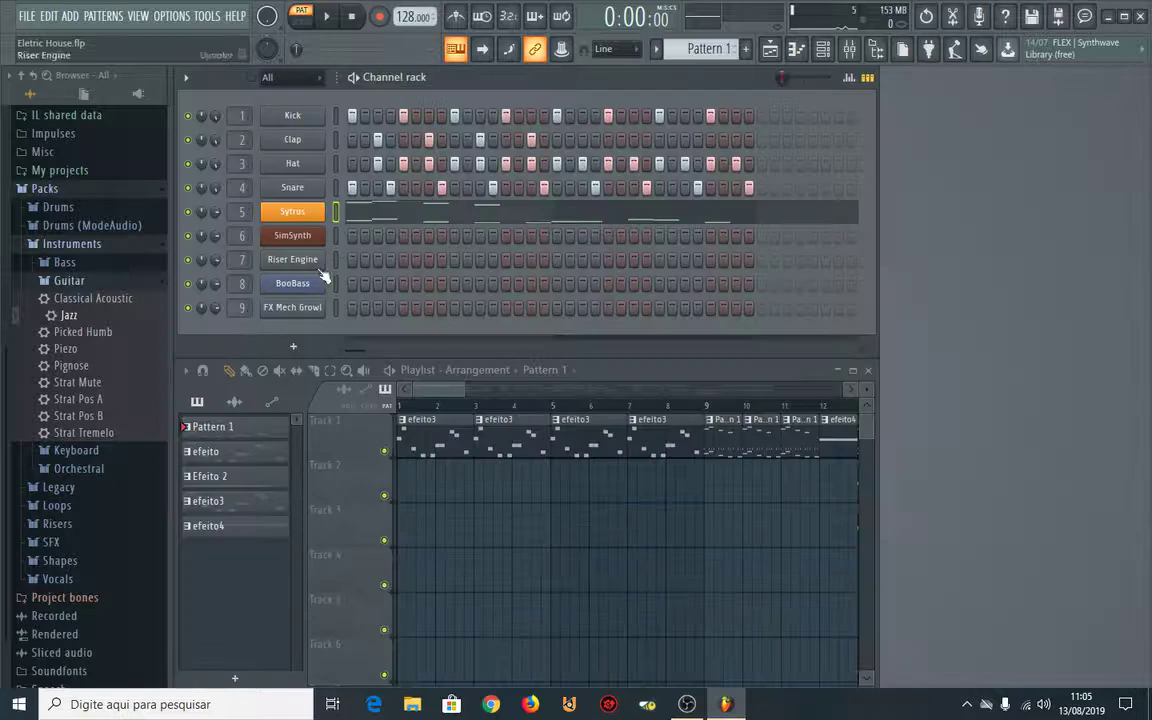
{"action": "left_click", "coordinate": [215, 451]}
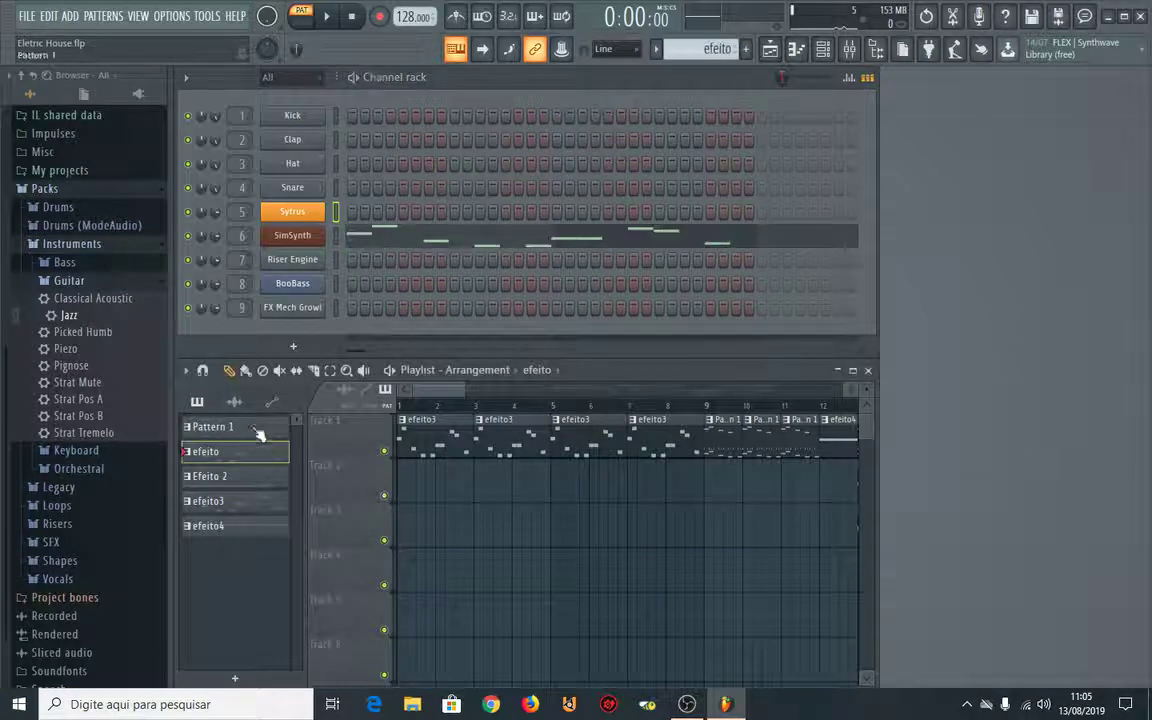
{"action": "left_click", "coordinate": [400, 243]}
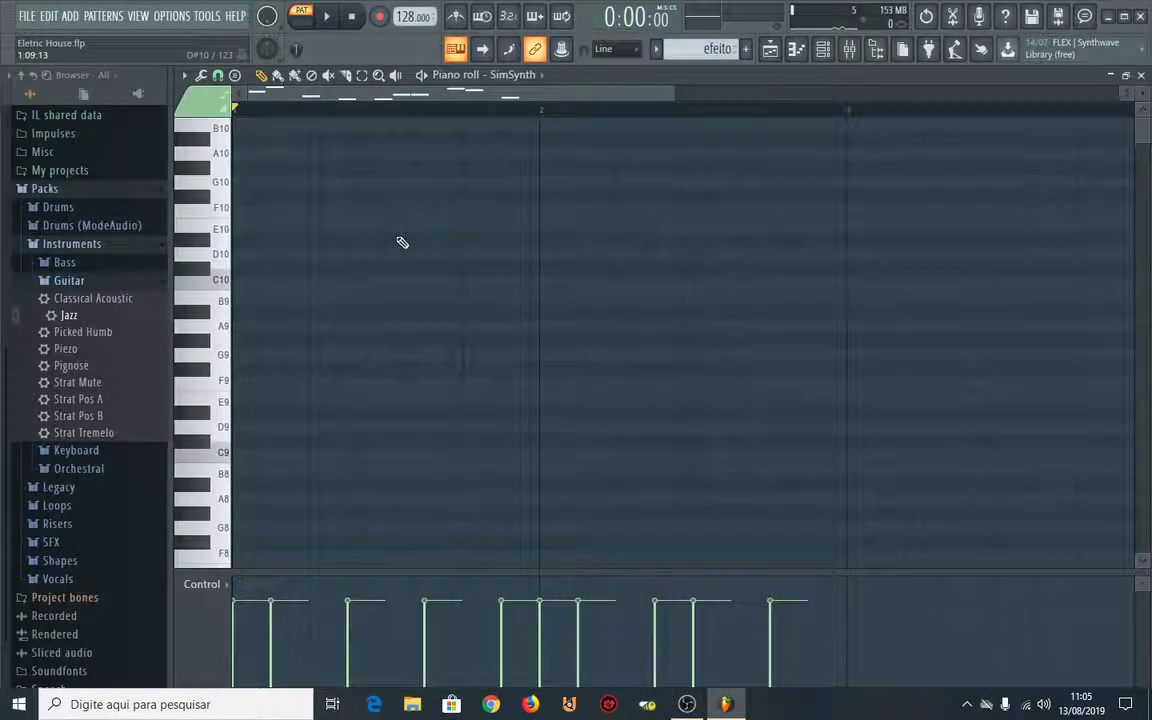
{"action": "left_click", "coordinate": [326, 16]}
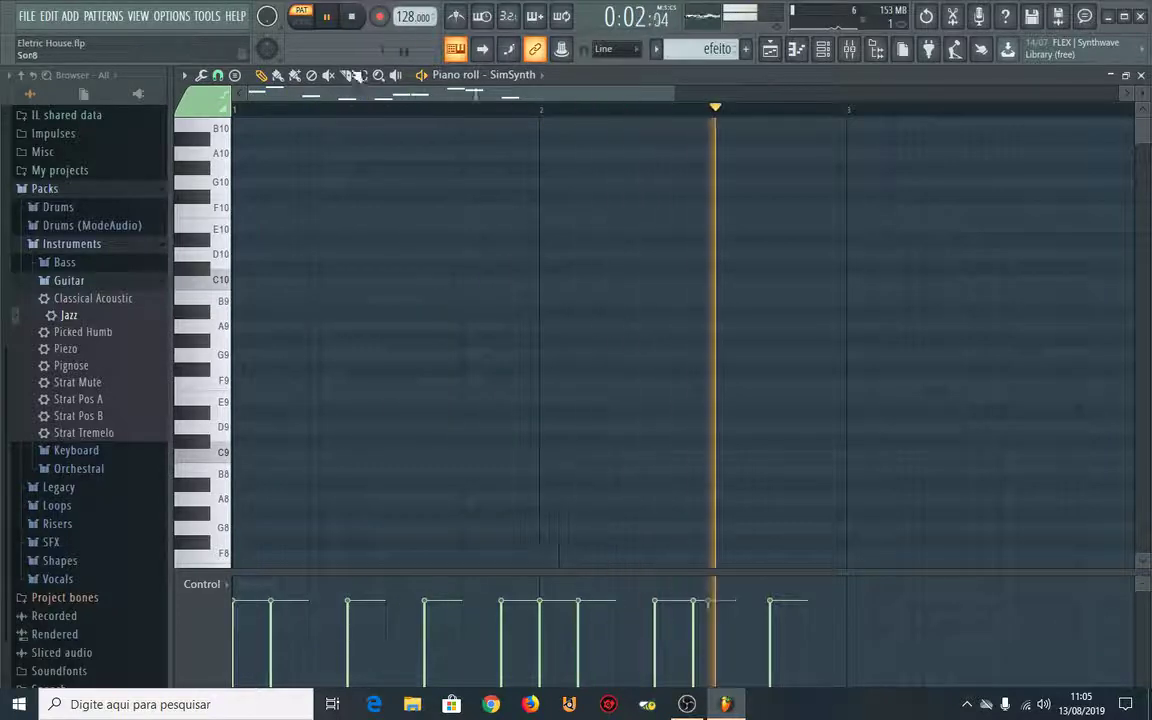
{"action": "key", "text": "space"}
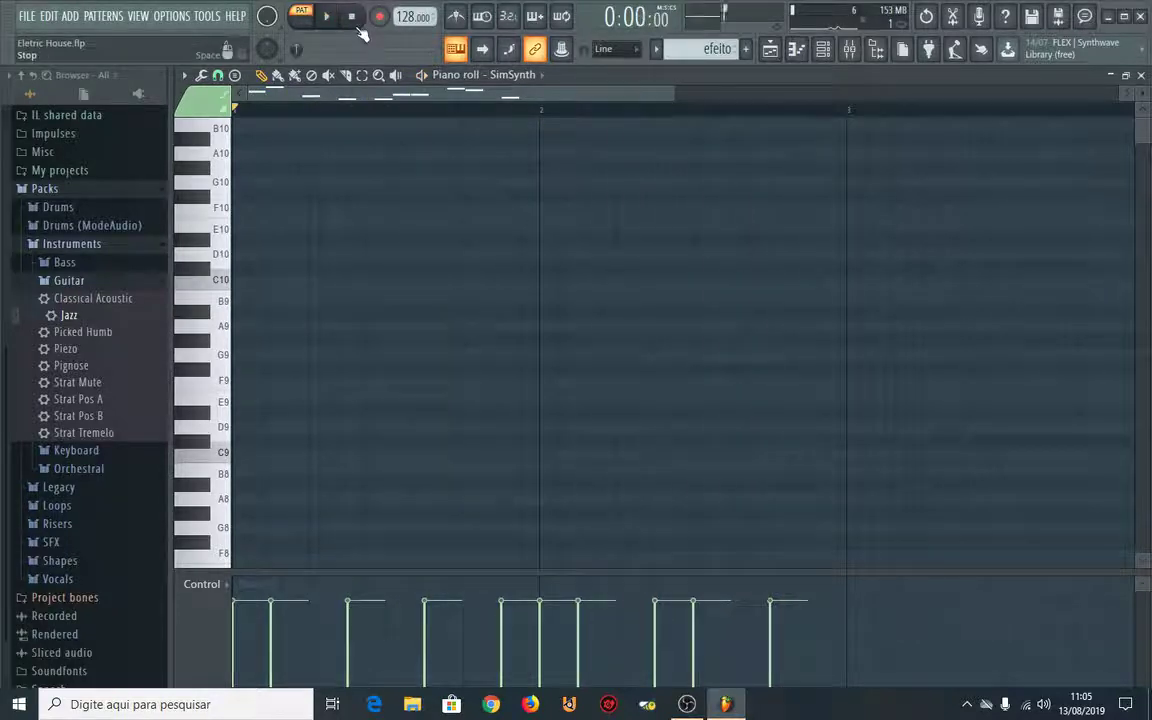
{"action": "left_click", "coordinate": [1141, 76]}
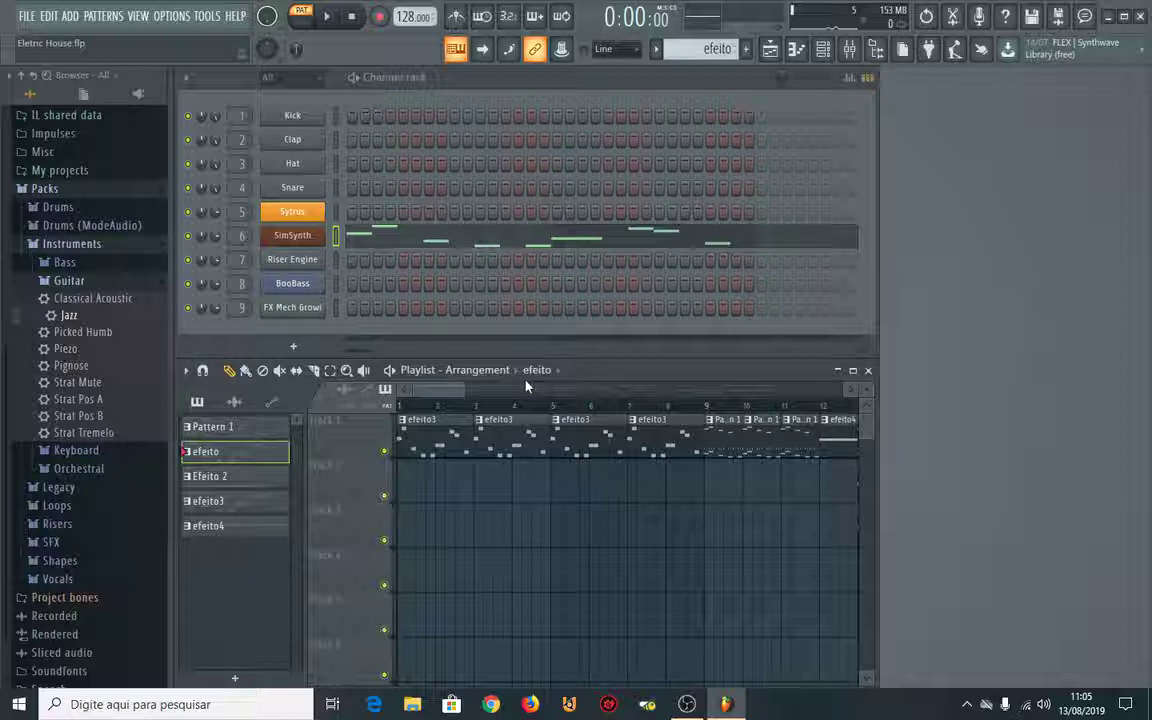
Go through the Efeito 2, efeito3 and efeito4 patterns, and play efeito3 with its BooBass notes shown in the Piano roll.
{"action": "left_click", "coordinate": [205, 479]}
{"action": "left_click", "coordinate": [222, 502]}
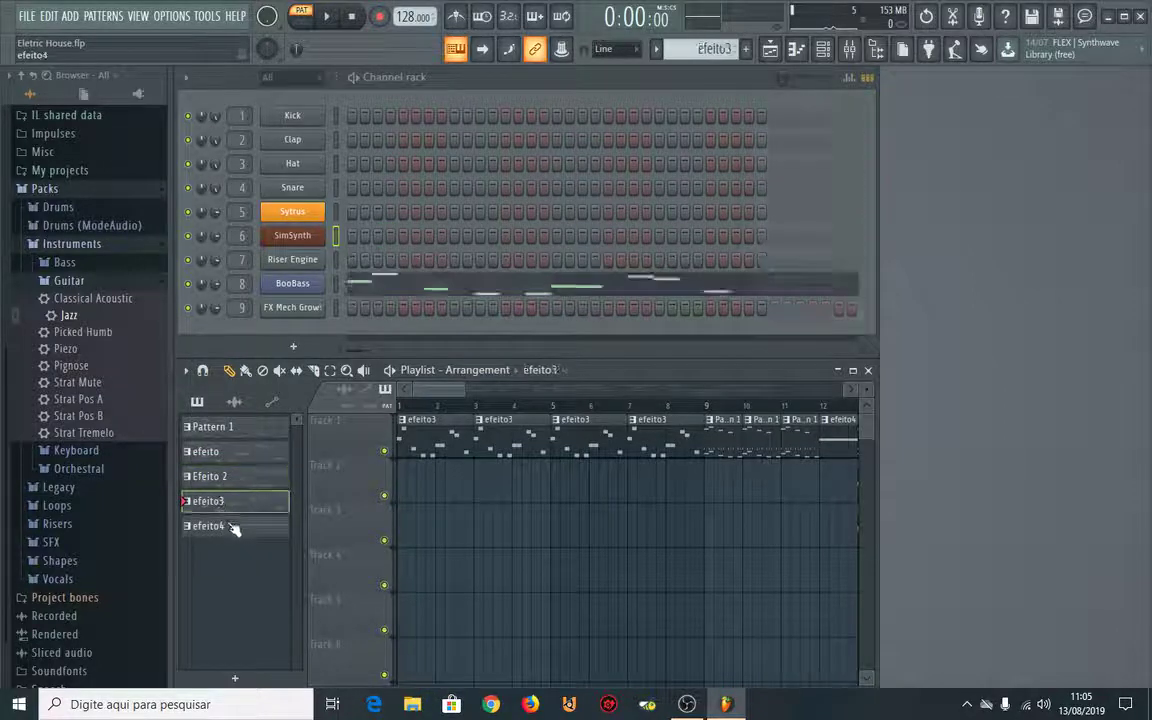
{"action": "left_click", "coordinate": [233, 527]}
{"action": "left_click", "coordinate": [231, 505]}
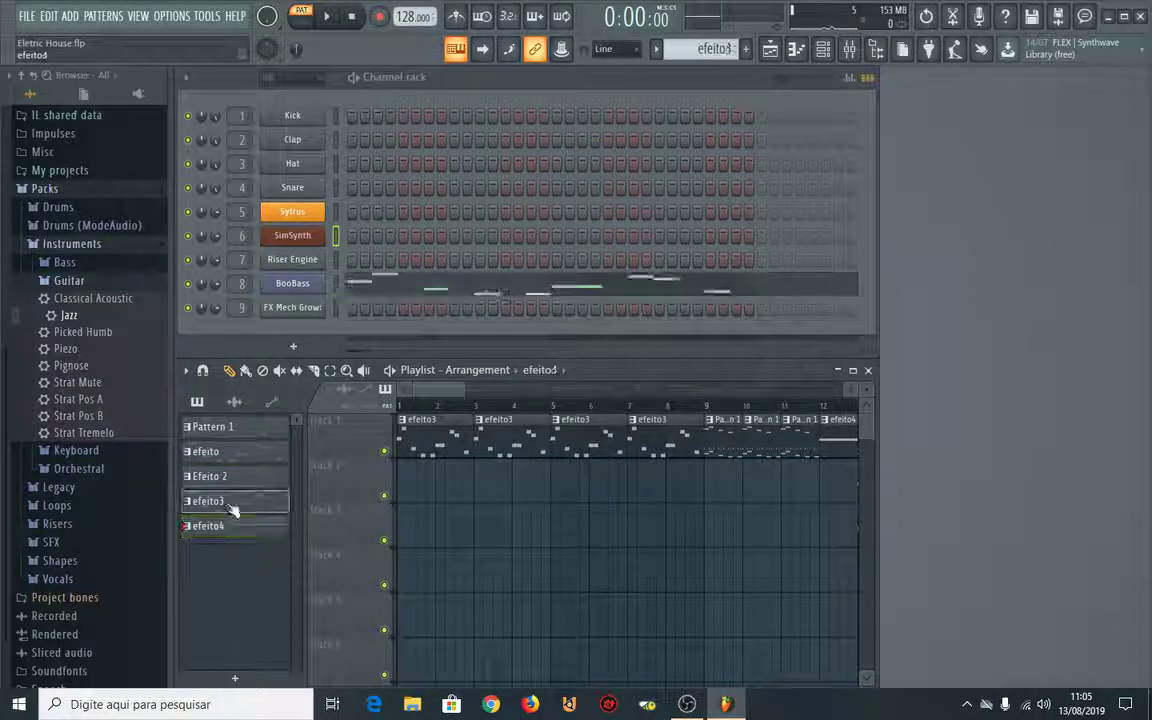
{"action": "left_click", "coordinate": [373, 294]}
{"action": "key", "text": "space"}
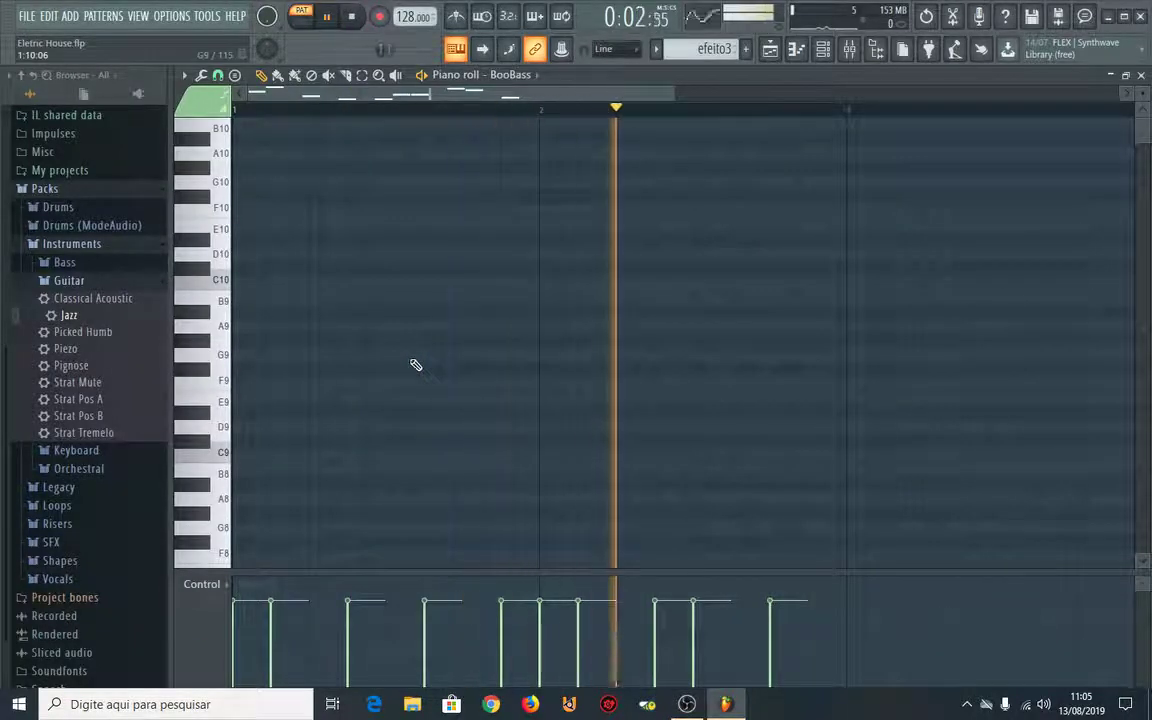
{"action": "left_click", "coordinate": [1141, 75]}
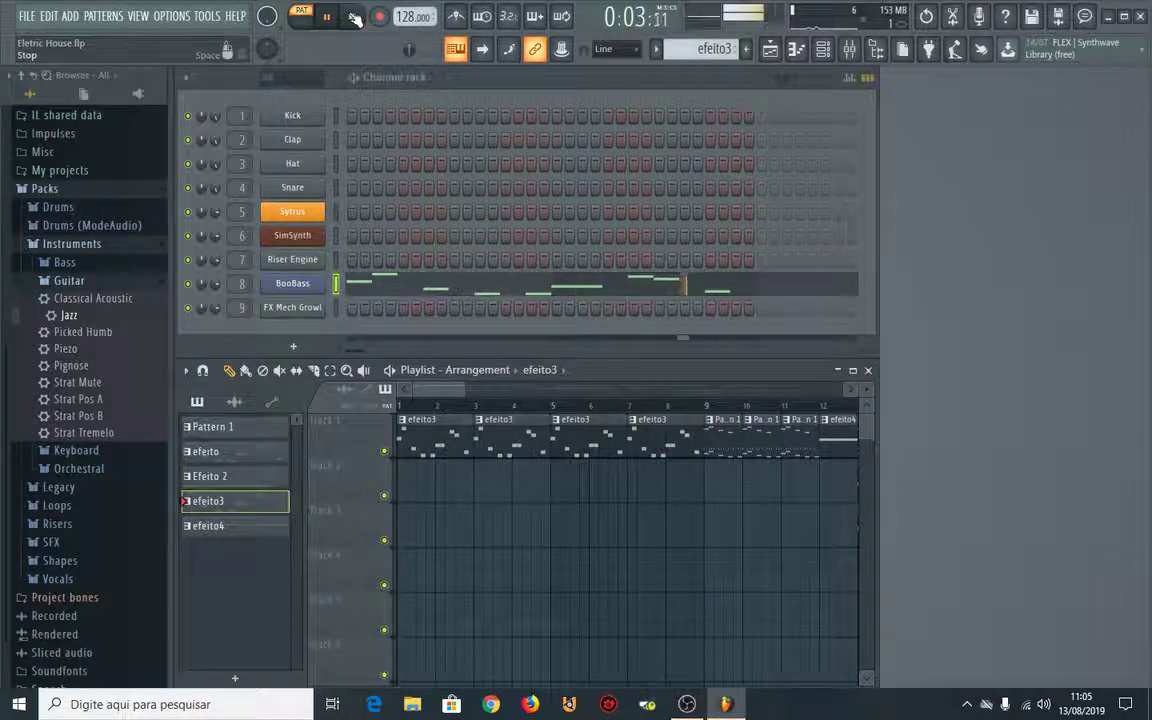
{"action": "left_click", "coordinate": [355, 17]}
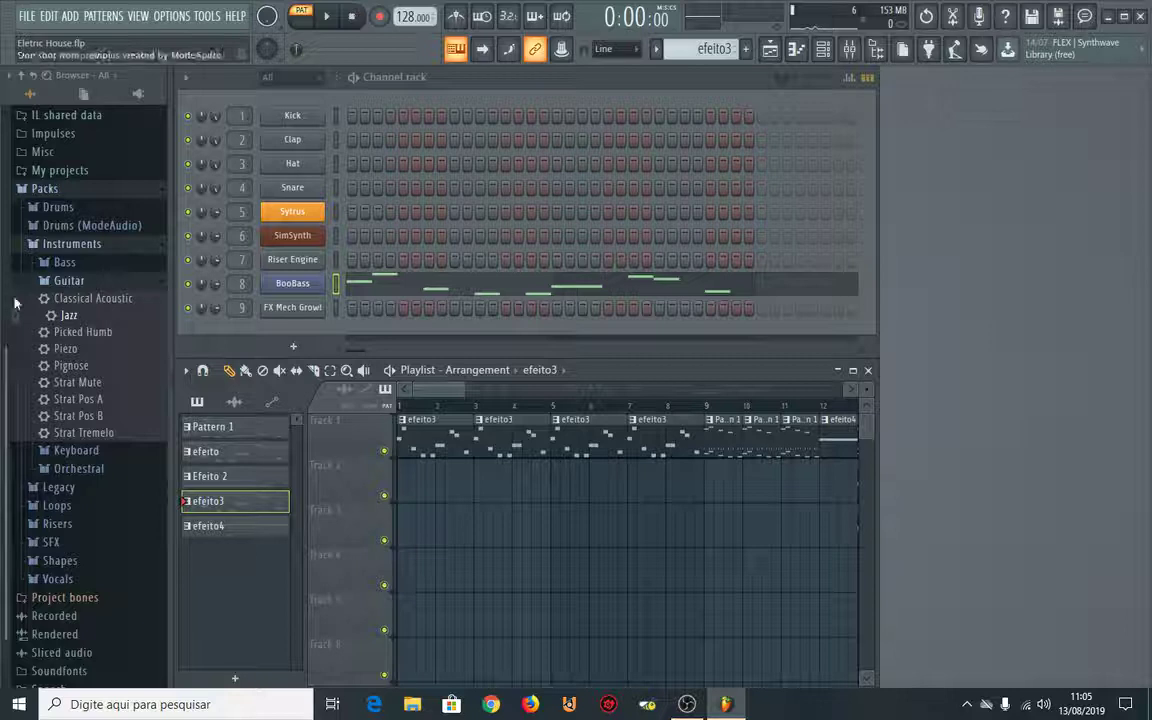
{"action": "scroll", "coordinate": [70, 400], "scroll_direction": "down", "scroll_amount": 2}
{"action": "scroll", "coordinate": [76, 550], "scroll_direction": "up", "scroll_amount": 5}
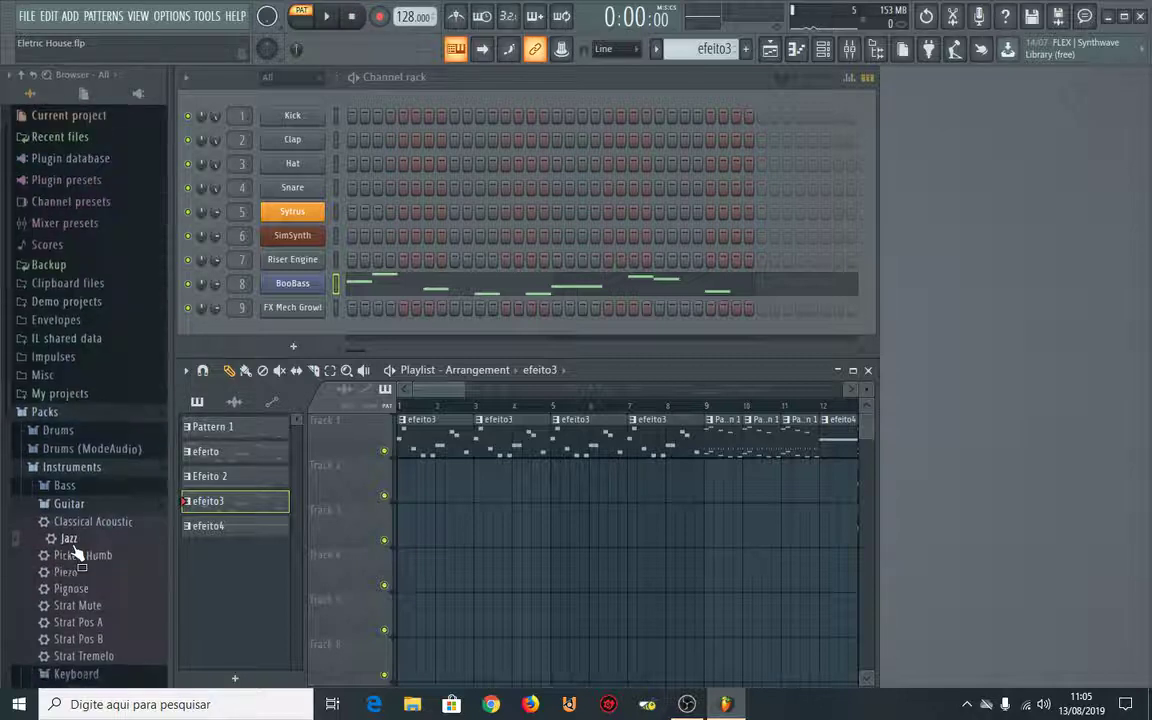
{"action": "scroll", "coordinate": [78, 553], "scroll_direction": "down", "scroll_amount": 4}
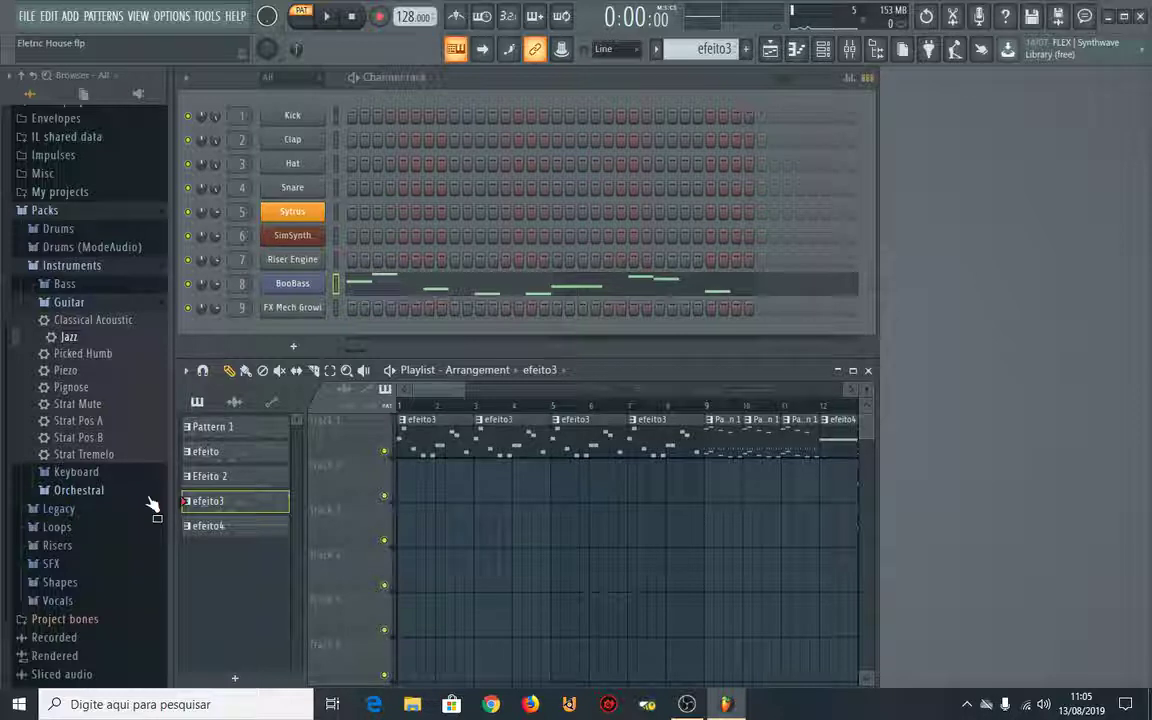
Select Pattern 1 and its Kick channel, and play the pattern briefly in pattern mode.
{"action": "left_click", "coordinate": [205, 427]}
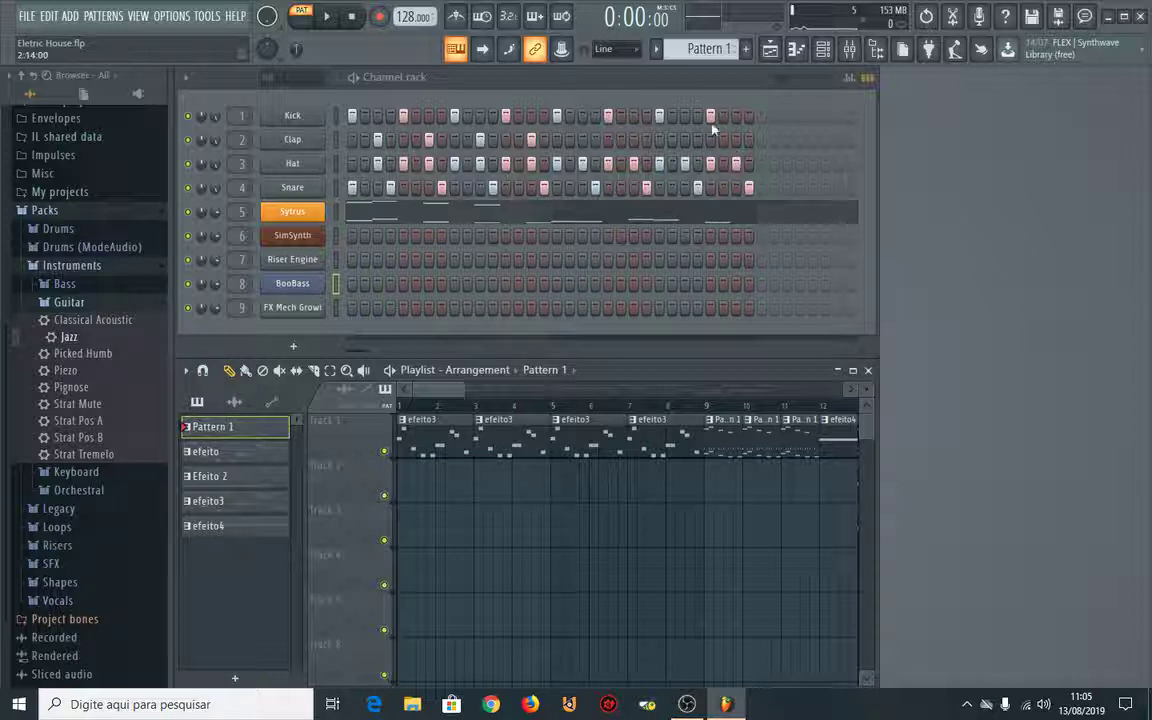
{"action": "left_click", "coordinate": [335, 116]}
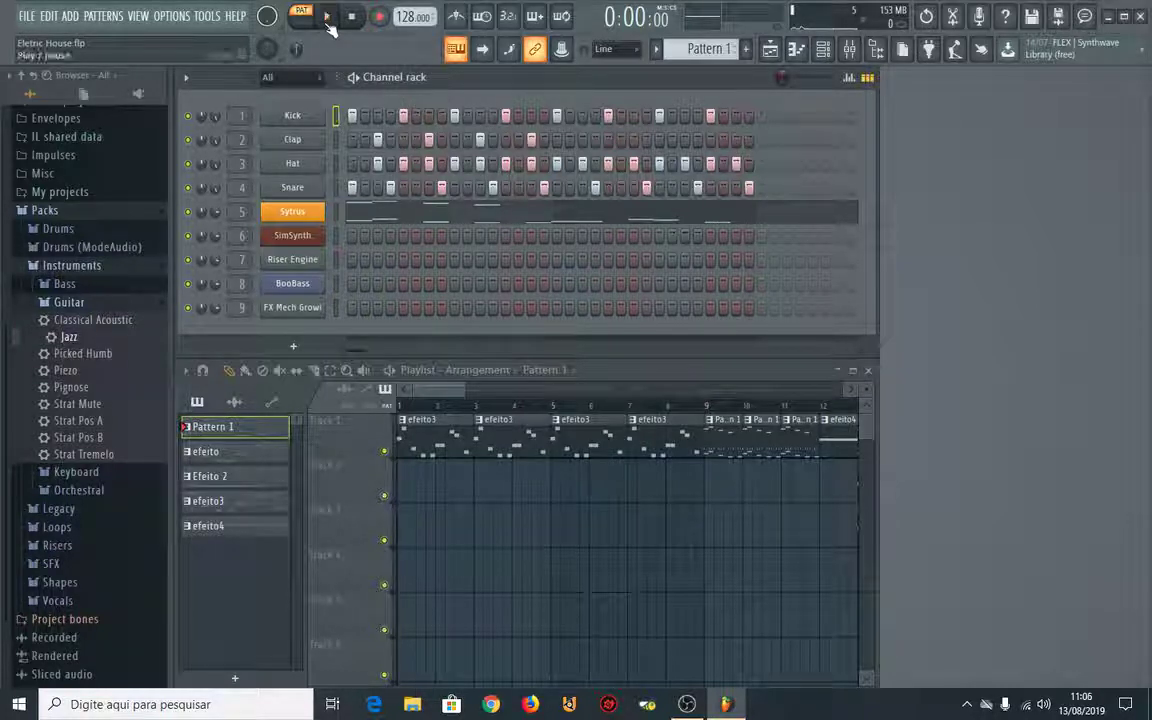
{"action": "left_click", "coordinate": [328, 18]}
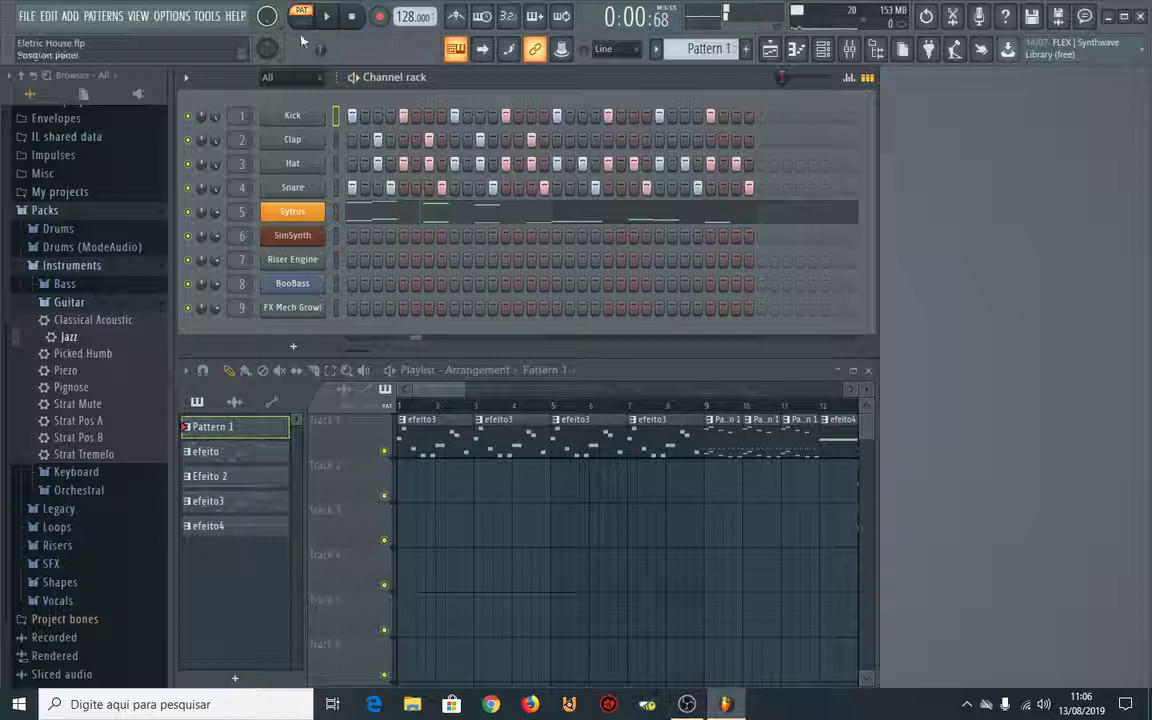
Switch playback to song mode and play the Playlist arrangement in two short passages, pausing after each.
{"action": "left_click", "coordinate": [300, 17]}
{"action": "left_click", "coordinate": [327, 17]}
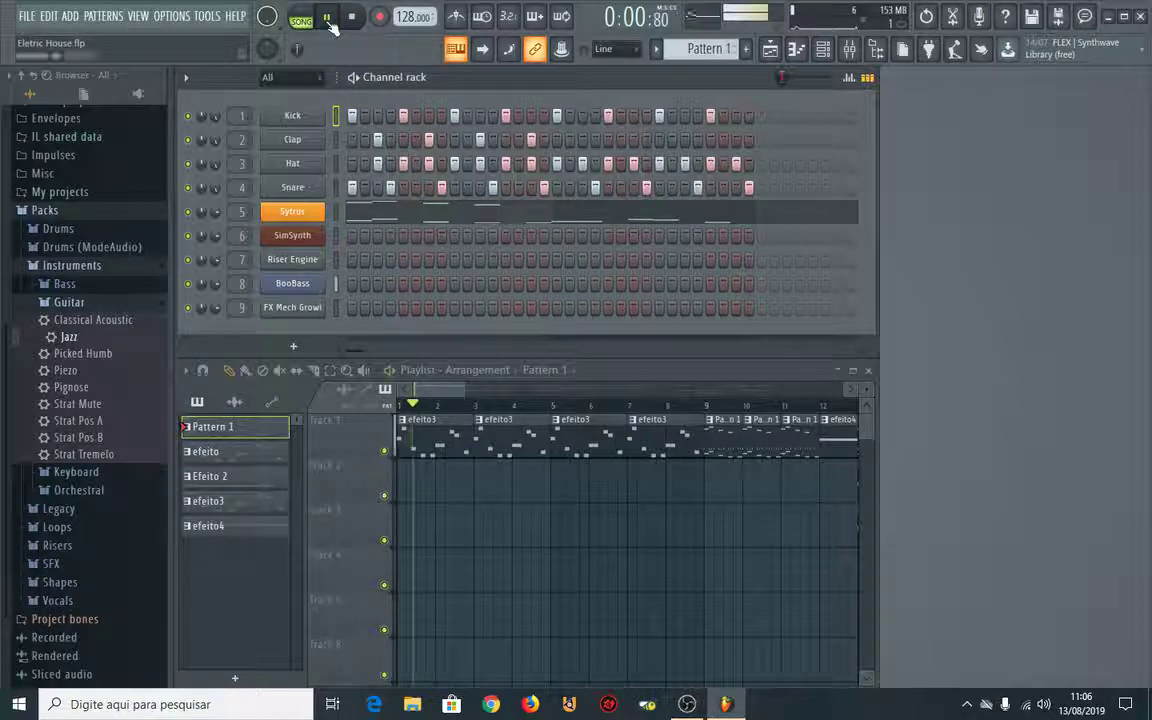
{"action": "left_click", "coordinate": [327, 18]}
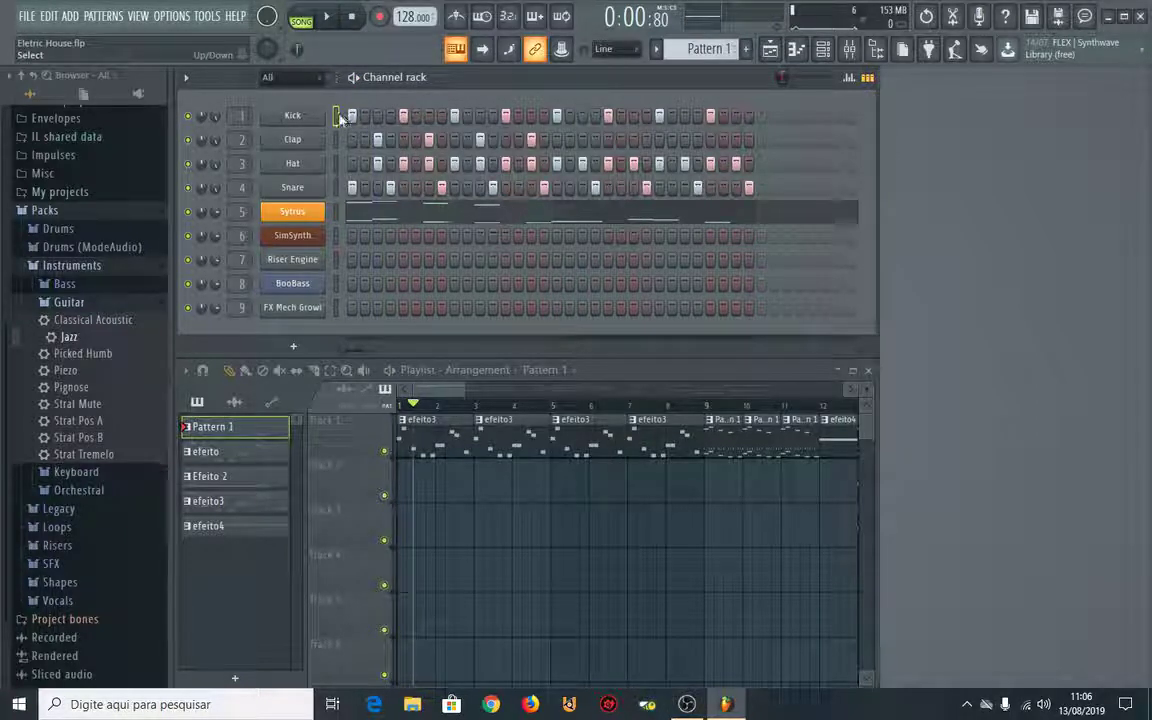
{"action": "left_click", "coordinate": [328, 18]}
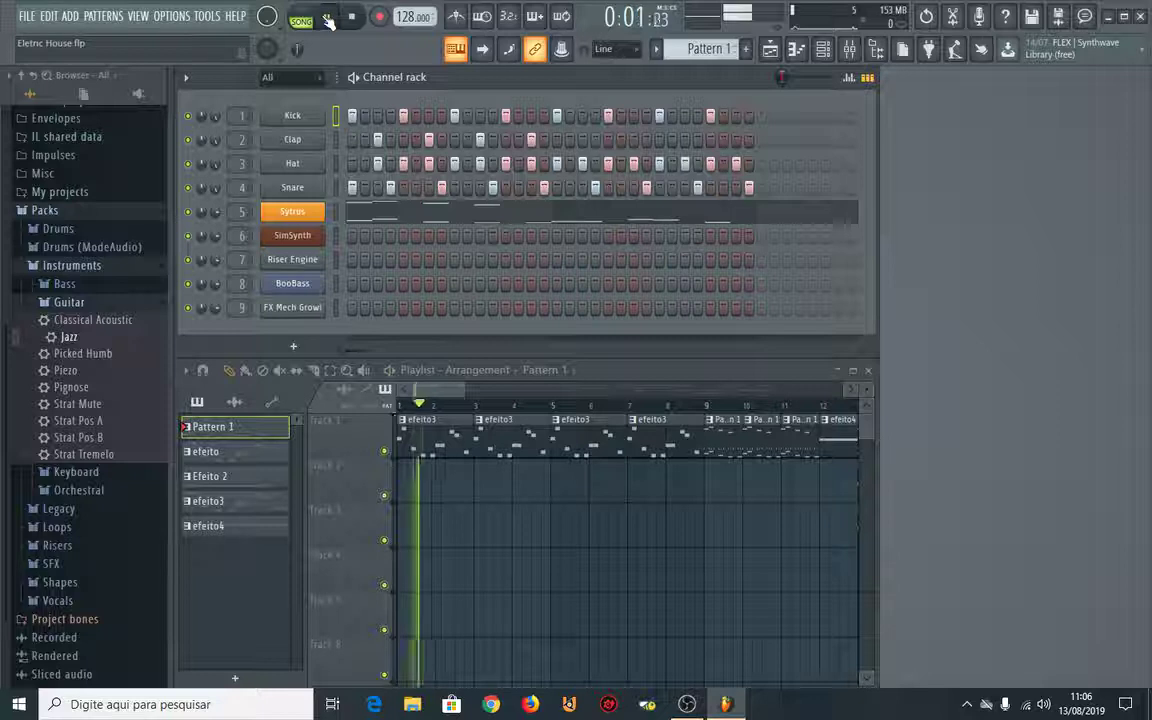
{"action": "left_click", "coordinate": [331, 20]}
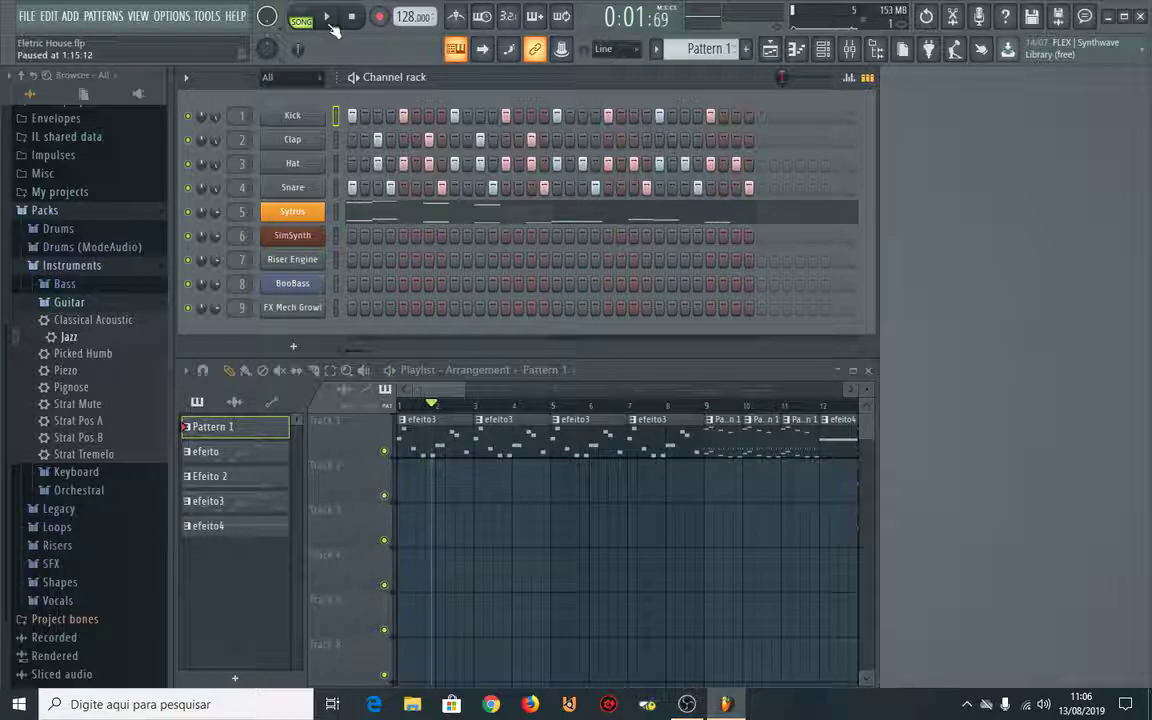
Compare Pattern 1 in pattern mode with the full Playlist arrangement in song mode, and stop playback.
{"action": "left_click", "coordinate": [230, 437]}
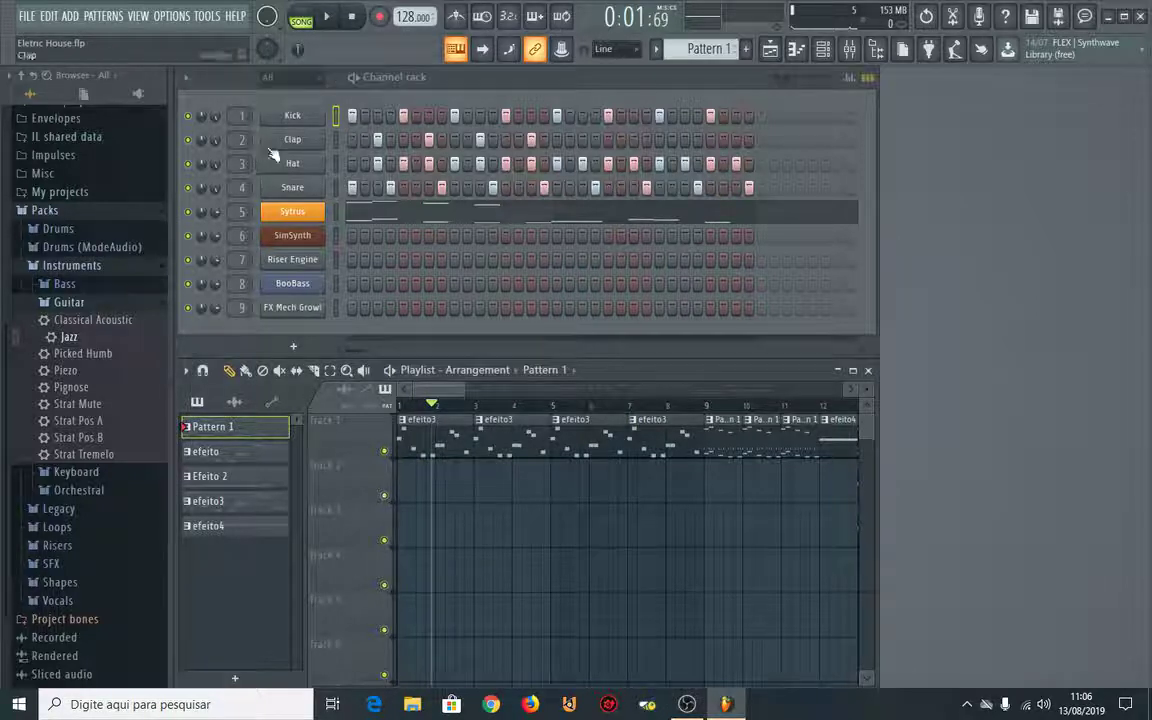
{"action": "left_click", "coordinate": [337, 117]}
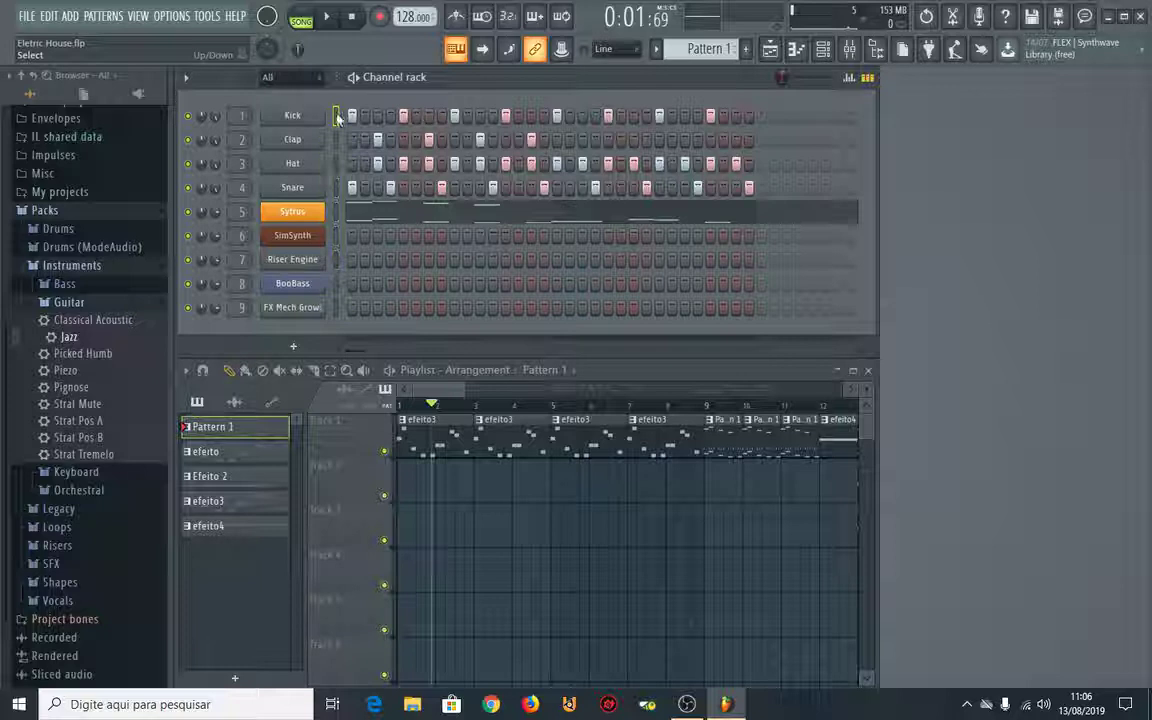
{"action": "left_click", "coordinate": [303, 18]}
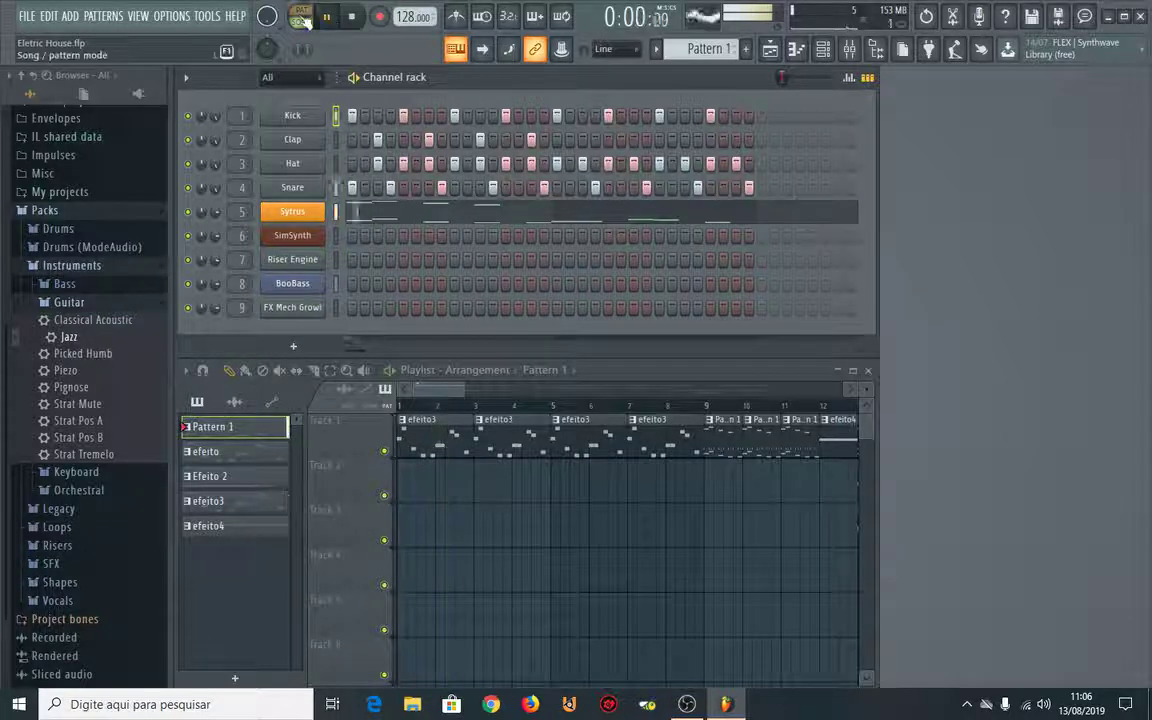
{"action": "left_click", "coordinate": [303, 18]}
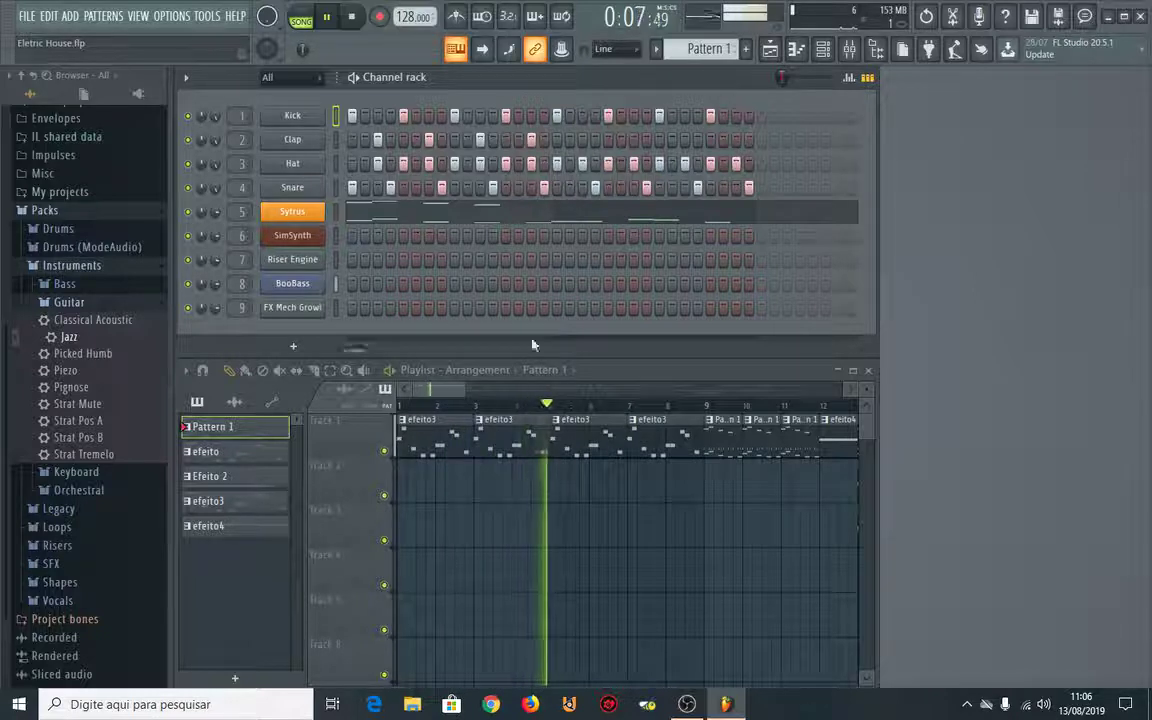
{"action": "key", "text": "space"}
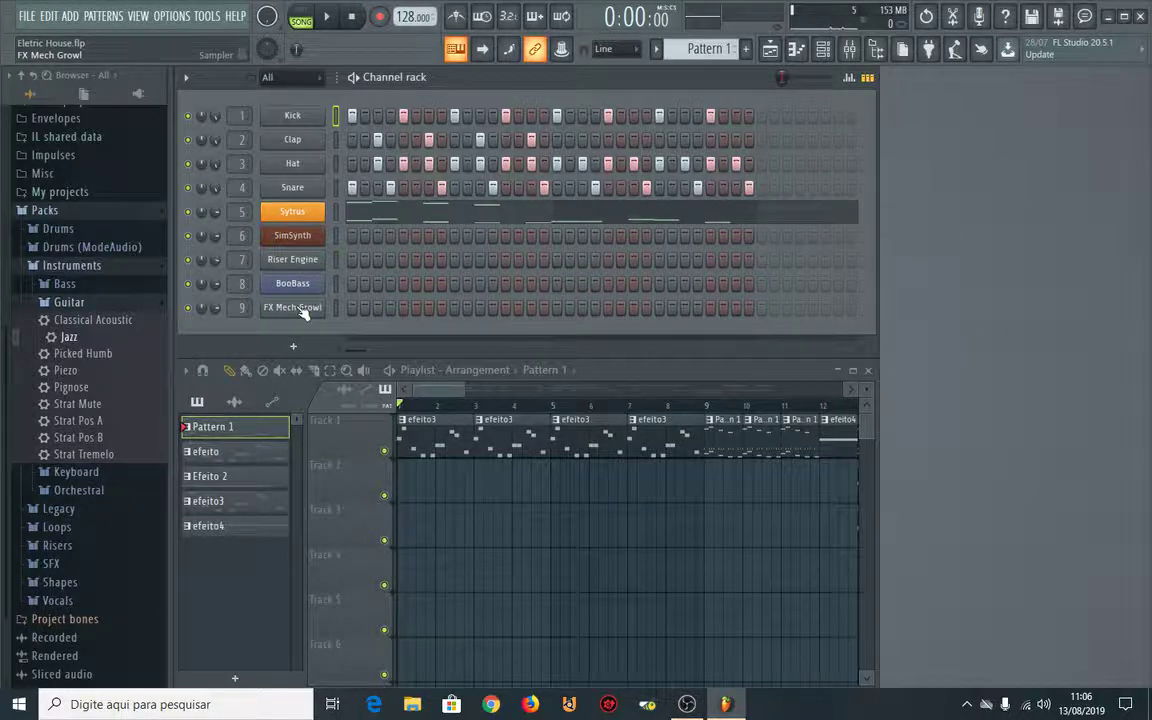
Open Pattern 1's Sytrus notes in the Piano roll and audition several high keys, including C9.
{"action": "left_click", "coordinate": [381, 214]}
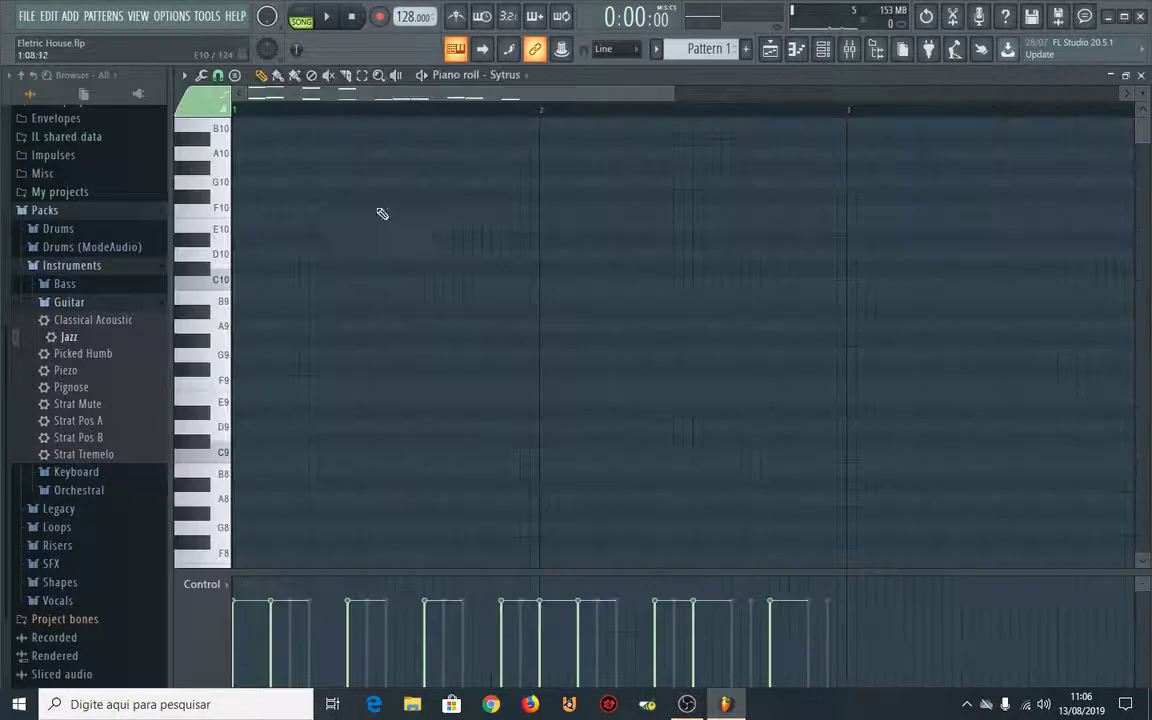
{"action": "left_click", "coordinate": [208, 241]}
{"action": "left_click", "coordinate": [213, 455]}
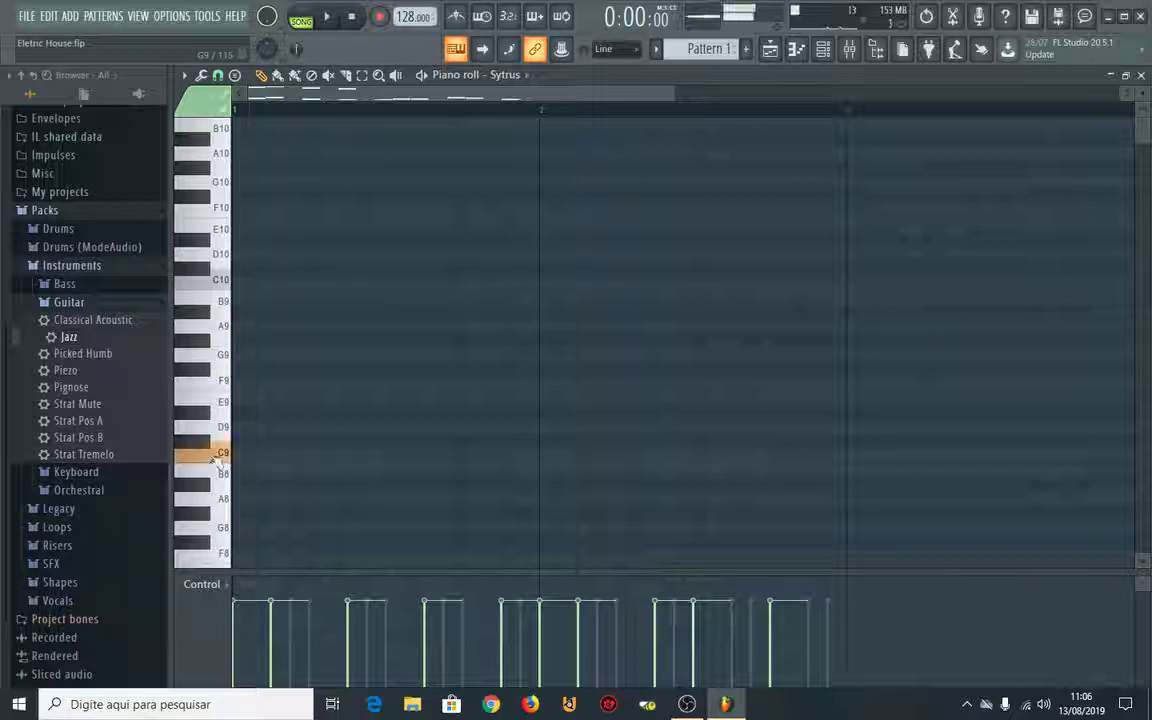
{"action": "left_click", "coordinate": [198, 487]}
{"action": "left_click", "coordinate": [197, 515]}
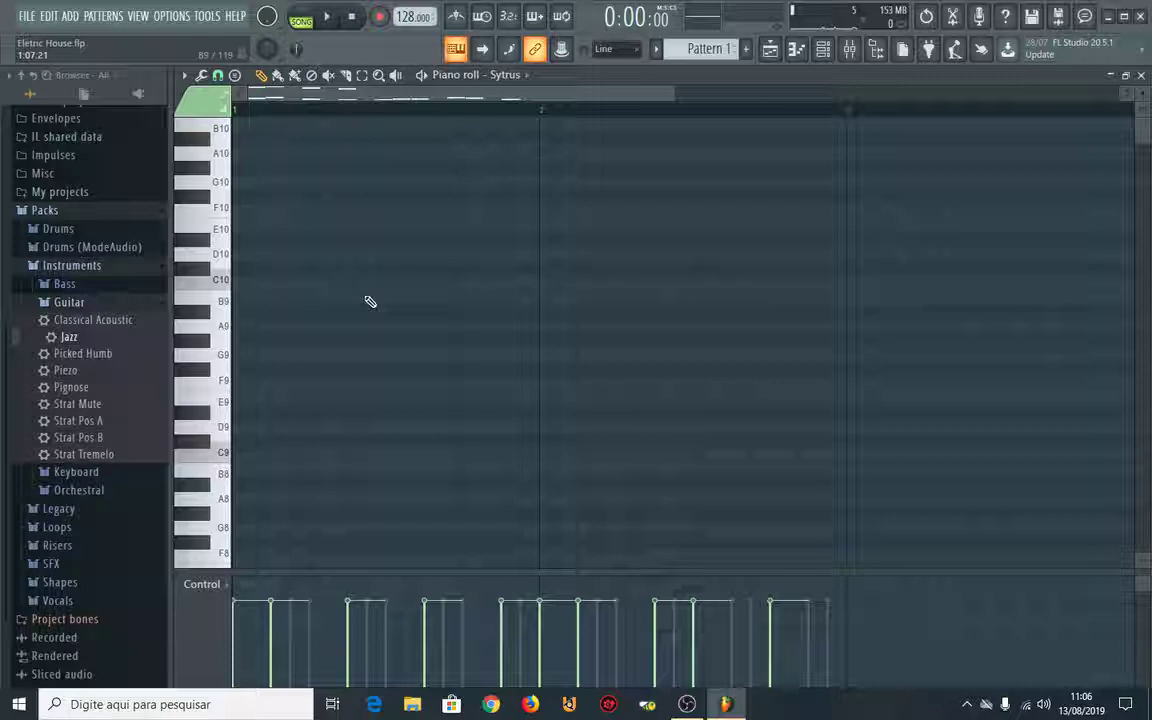
Start closing the program and cancel at the prompt to save Eletric House.flp.
{"action": "left_click", "coordinate": [1141, 17]}
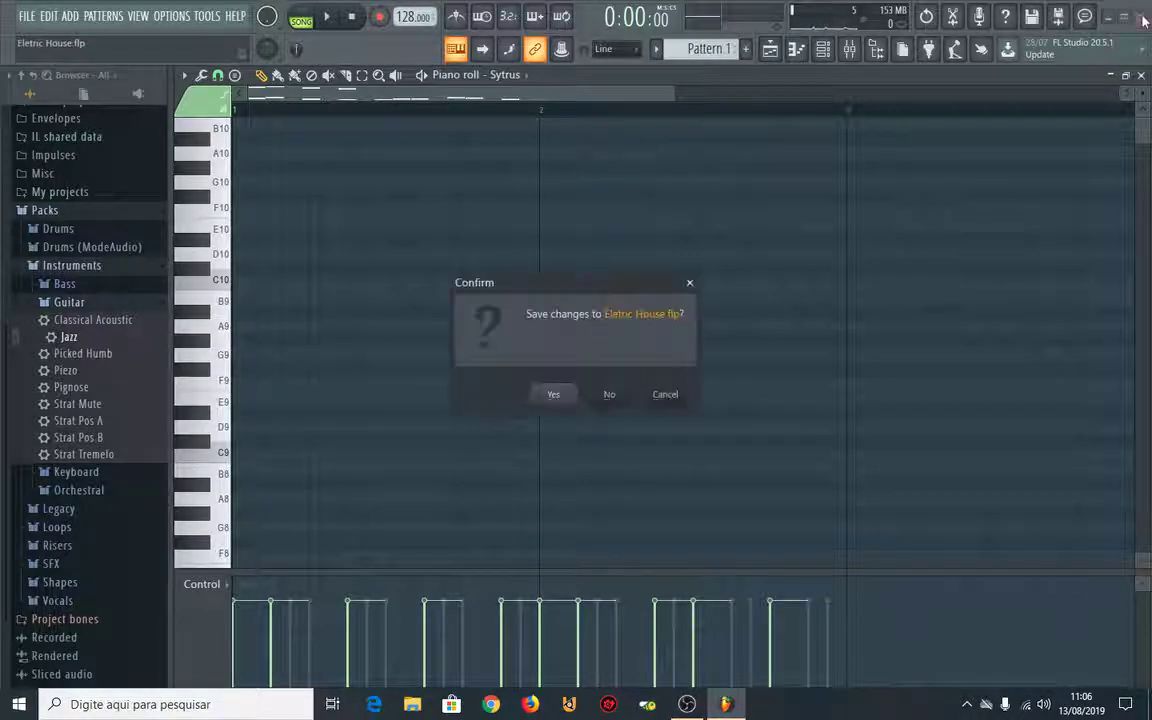
{"action": "left_click", "coordinate": [666, 395]}
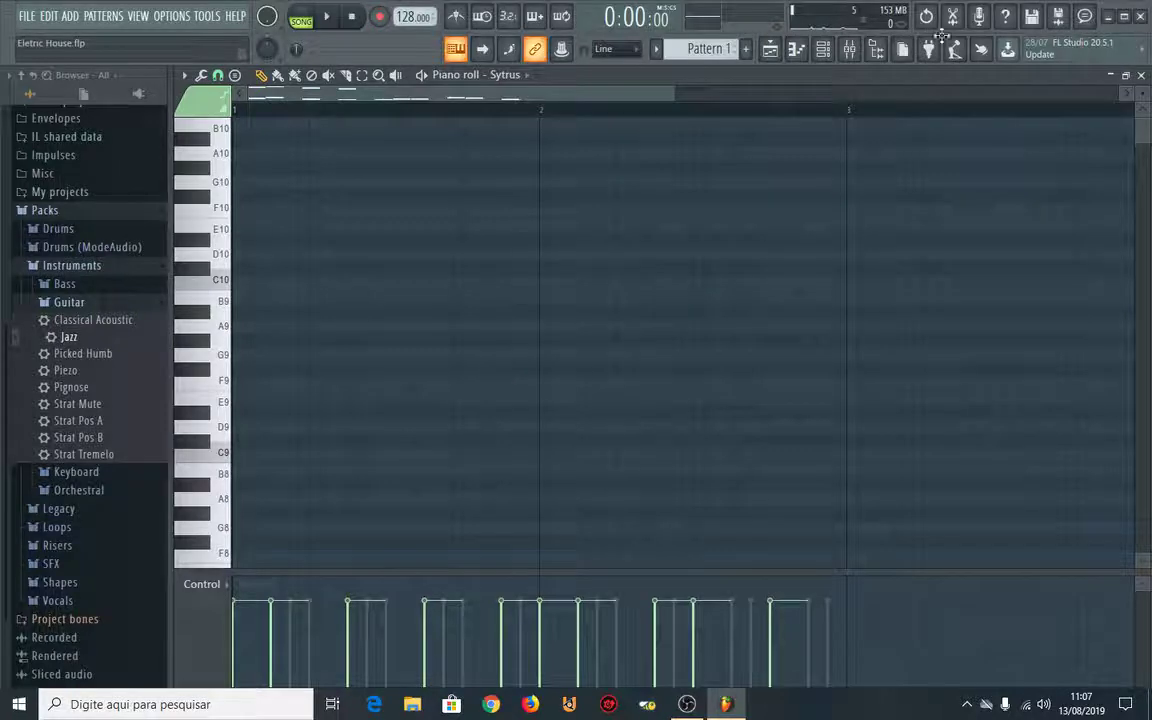
Switch to the OBS recording window and return to the Sytrus Piano roll in FL Studio.
{"action": "left_click", "coordinate": [1108, 18]}
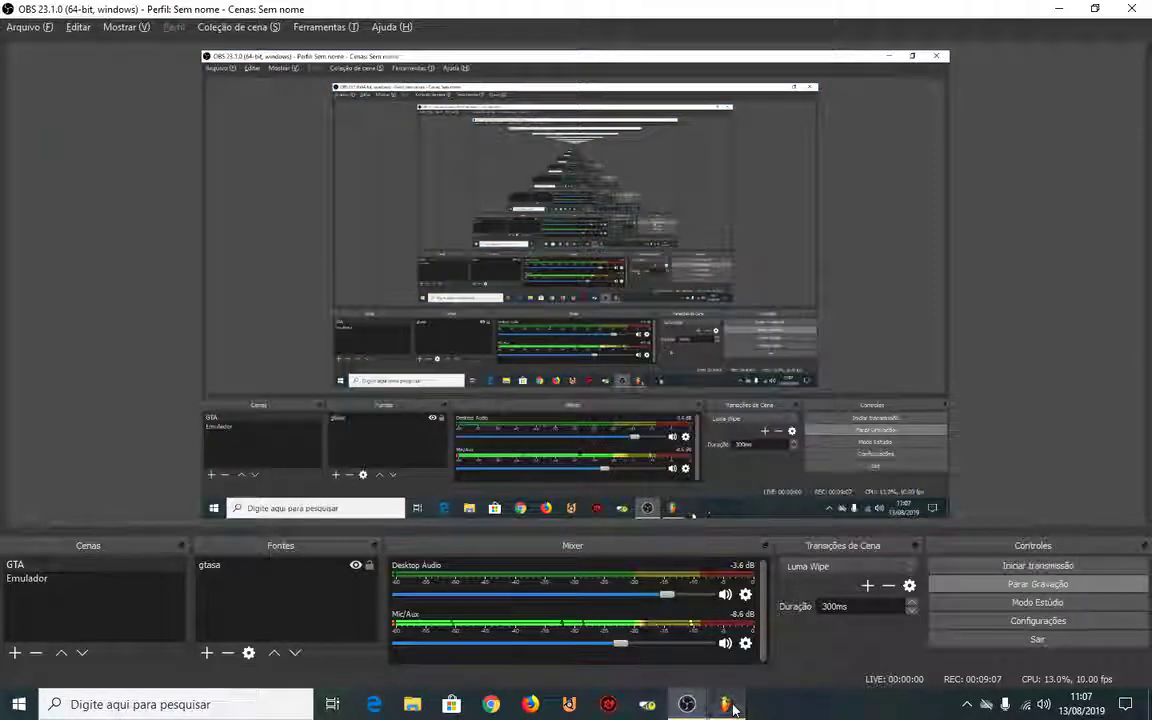
{"action": "left_click", "coordinate": [1024, 591]}
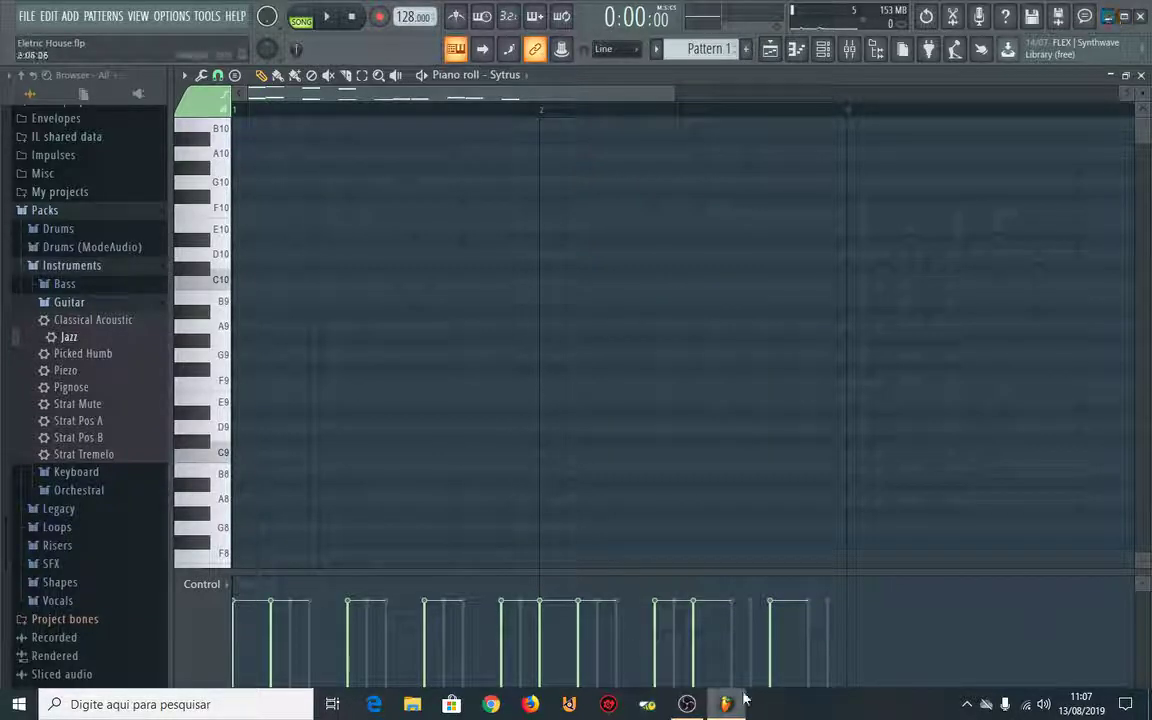
{"action": "mouse_move", "coordinate": [738, 703]}
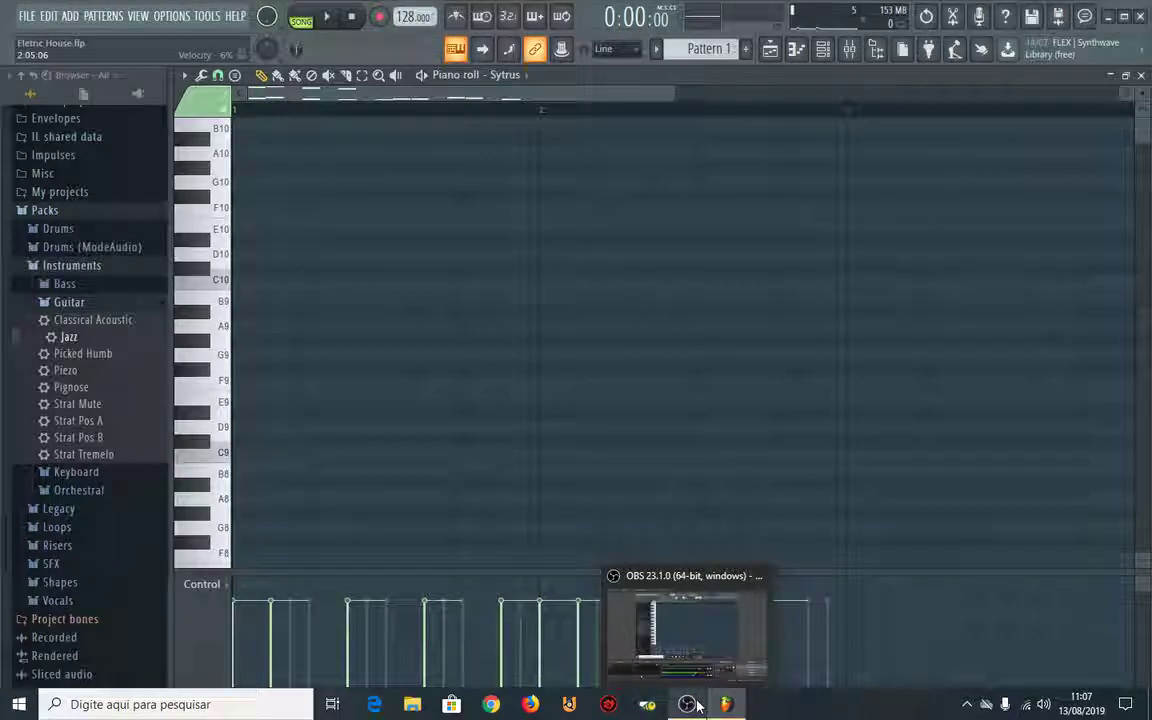